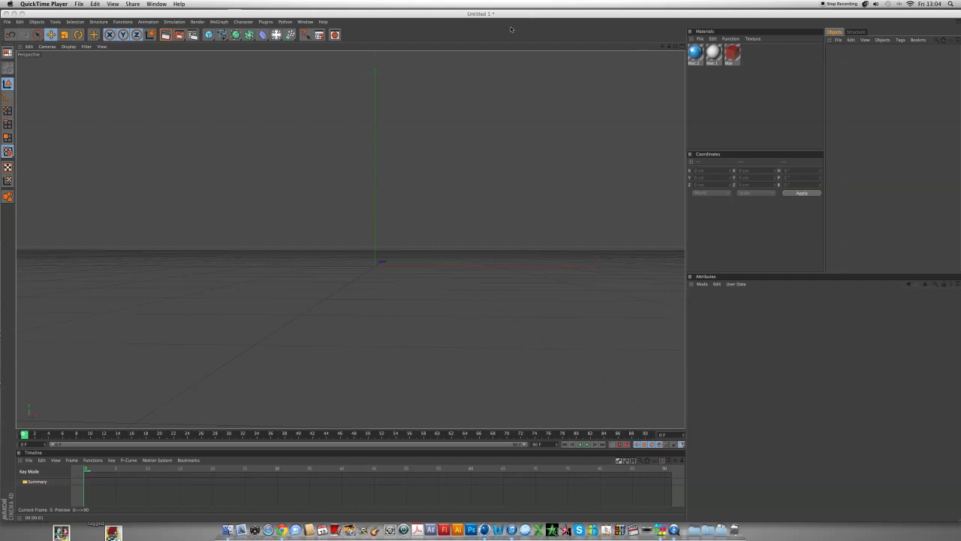
Step: Open the blue material Mat.2 for editing and show its color channel
click(510, 15)
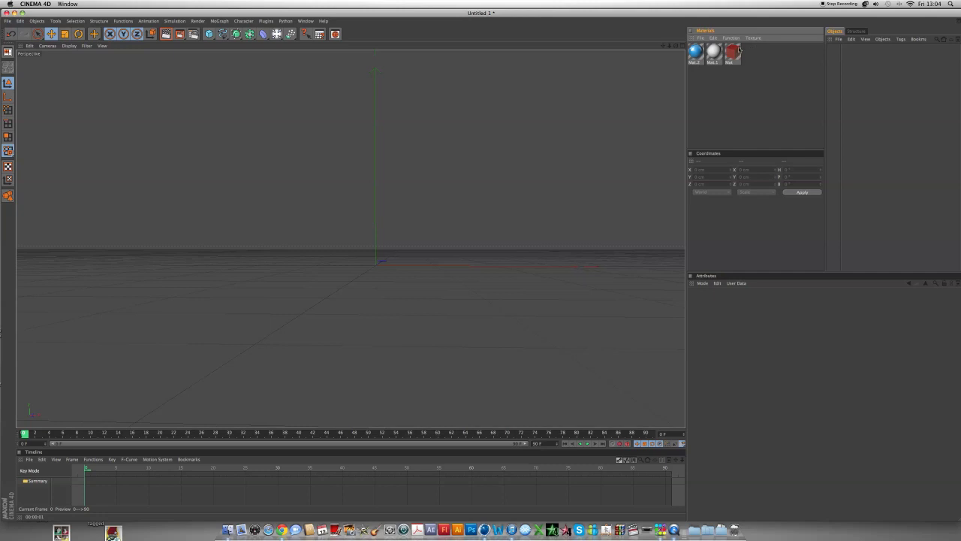
double_click(695, 52)
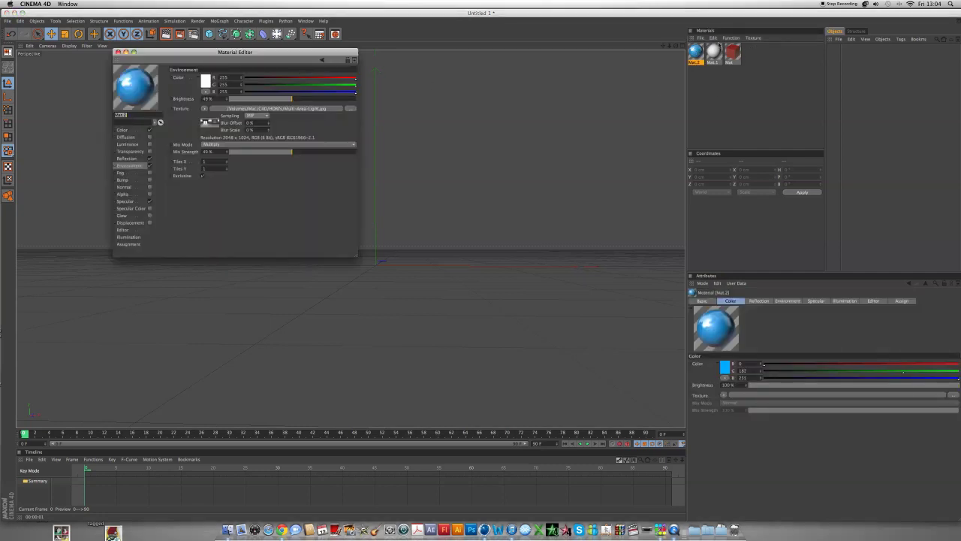
drag(337, 53, 510, 149)
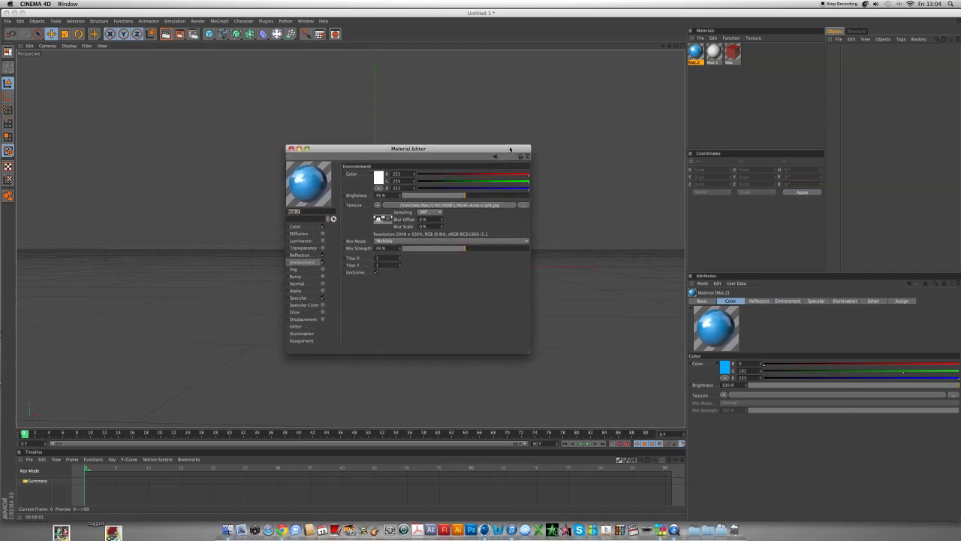
click(295, 226)
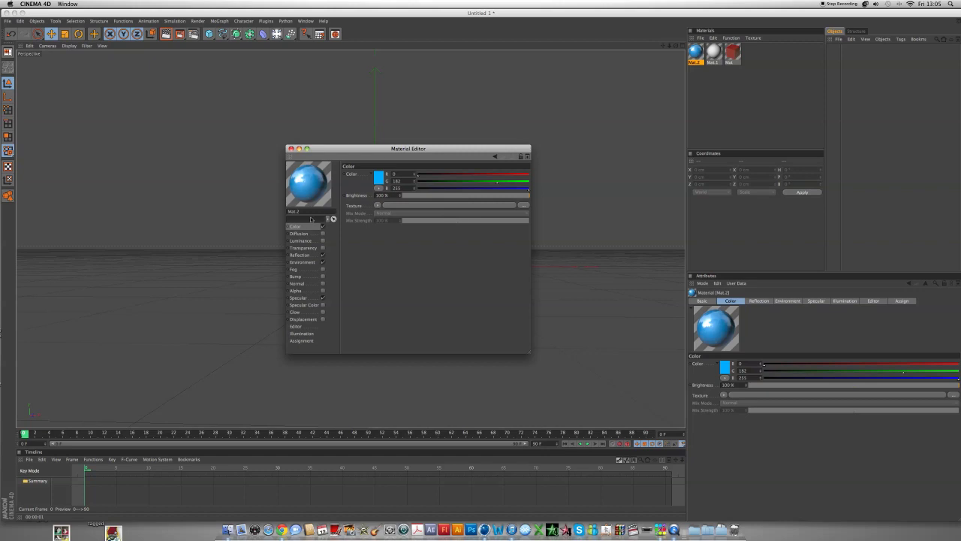
Step: Set the blue material's reflection brightness and its Fresnel texture's mix strength to 50%
click(300, 256)
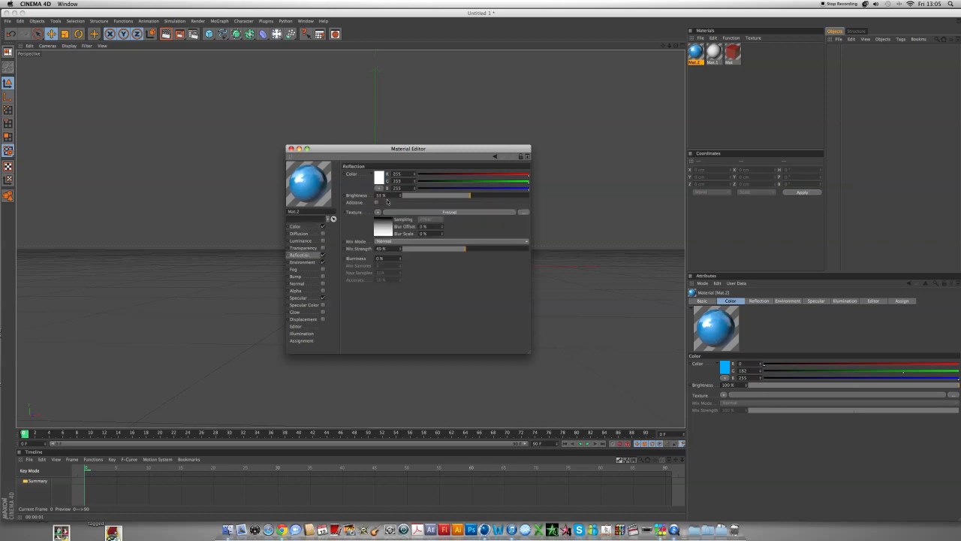
click(378, 213)
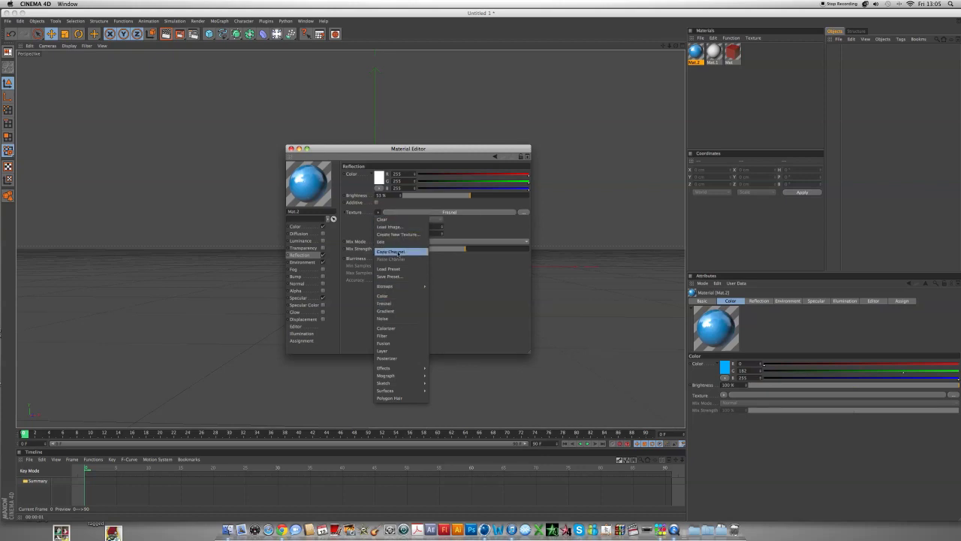
click(466, 227)
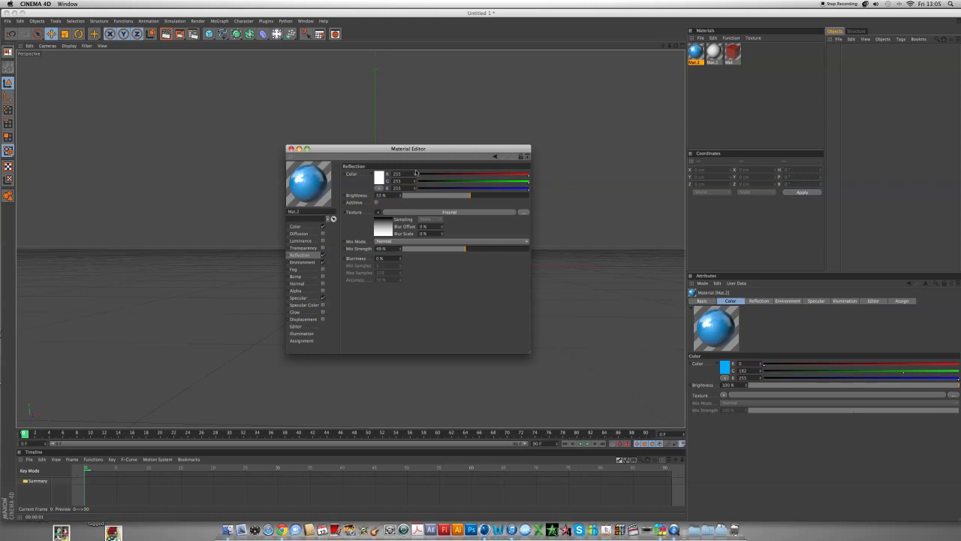
drag(417, 149, 407, 134)
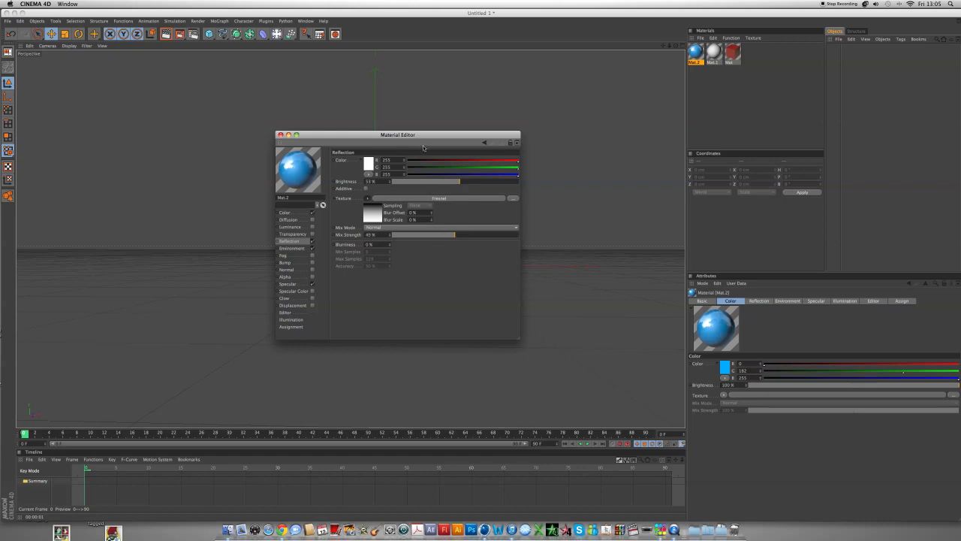
drag(424, 148, 423, 144)
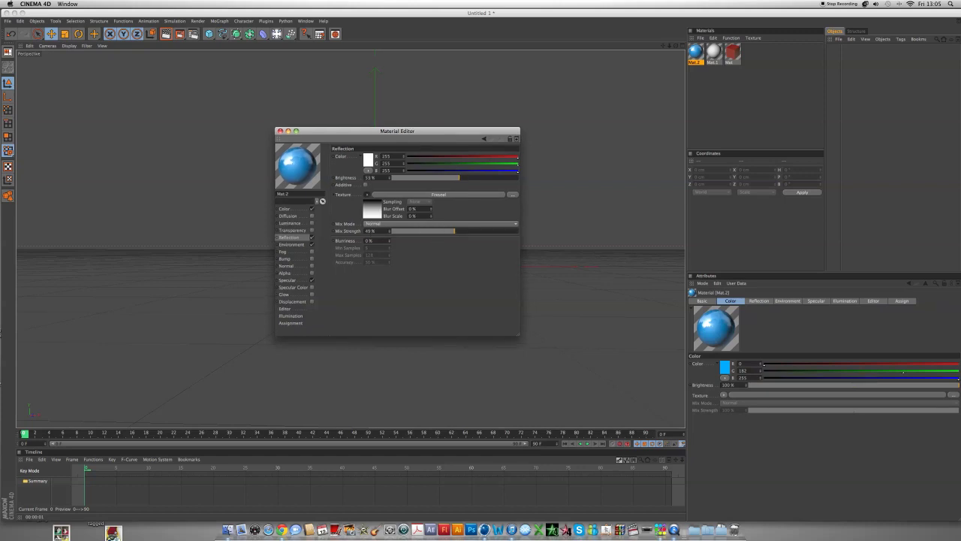
drag(373, 177, 356, 176)
text(50)
drag(371, 231, 360, 232)
text(50)
click(432, 254)
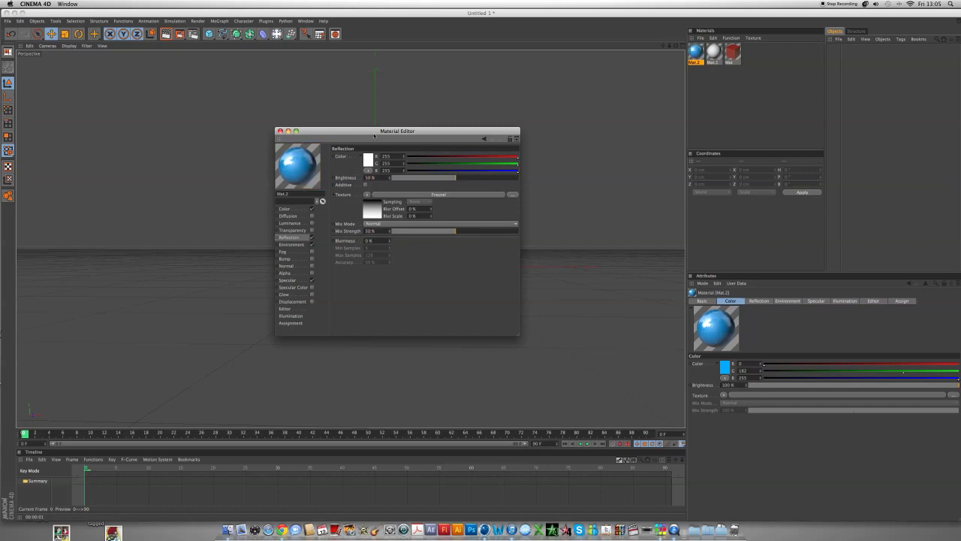
Step: Assign the Multi-Area-Light.jpg bitmap as the texture of the blue material's environment channel
click(297, 244)
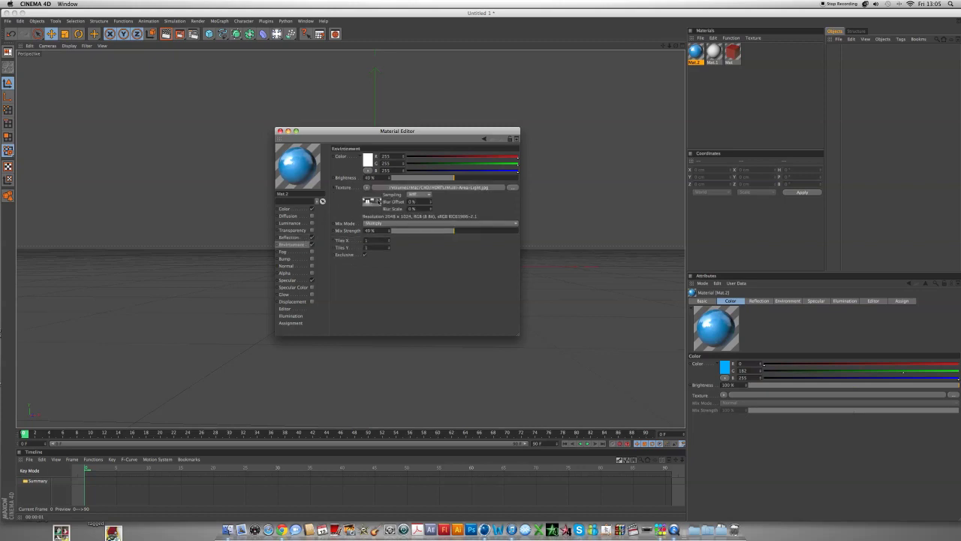
click(366, 187)
mouse_move(402, 280)
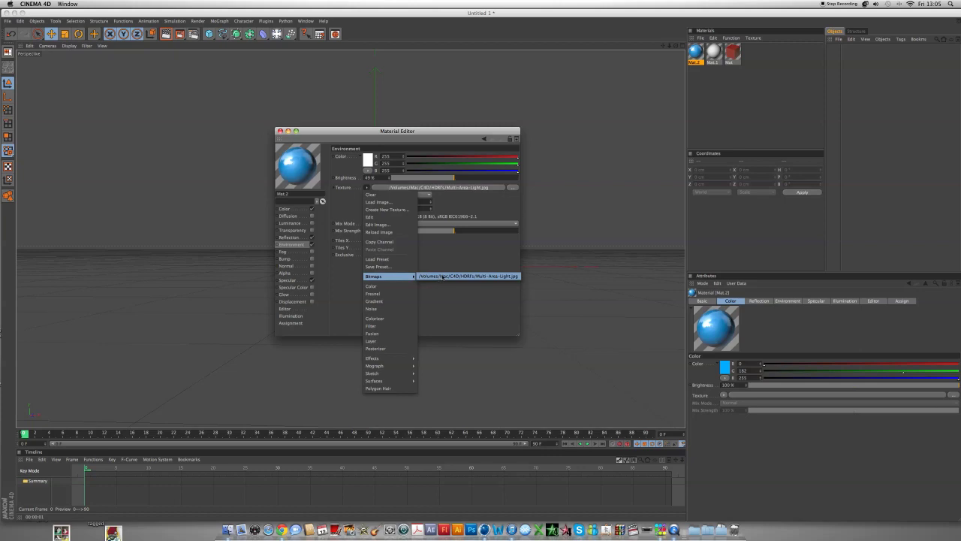
click(442, 276)
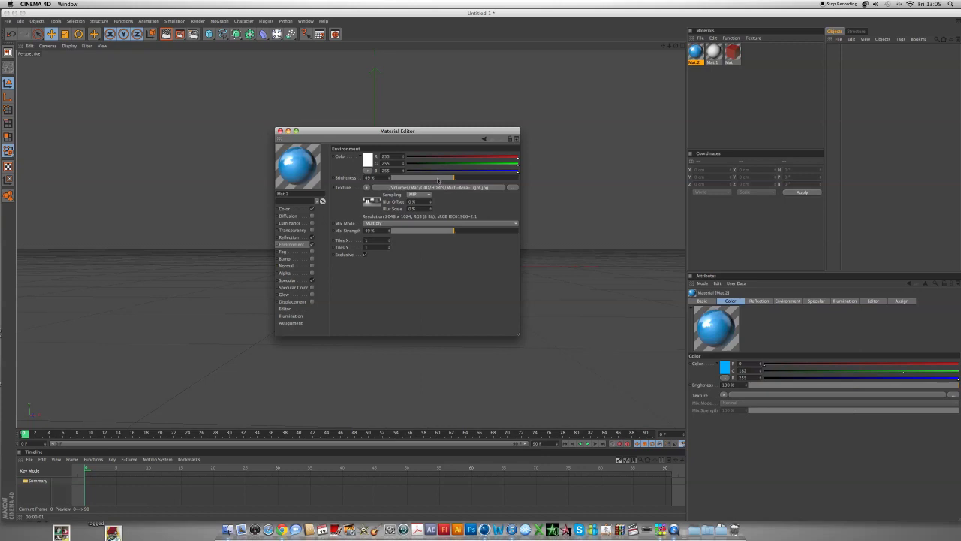
Step: Set the environment channel's brightness and mix strength to 50%
double_click(368, 177)
text(50)
key(Return)
text(50)
key(Return)
drag(415, 138, 360, 141)
Step: Adjust the blue material's specular highlight to 37% width, 66% height and -10% falloff, and close the material
click(300, 290)
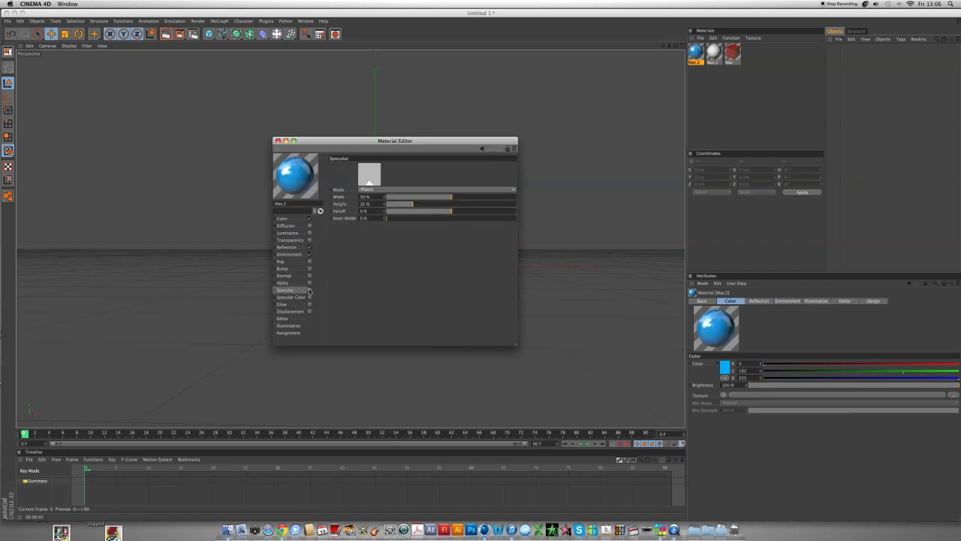
drag(452, 197, 473, 204)
click(418, 204)
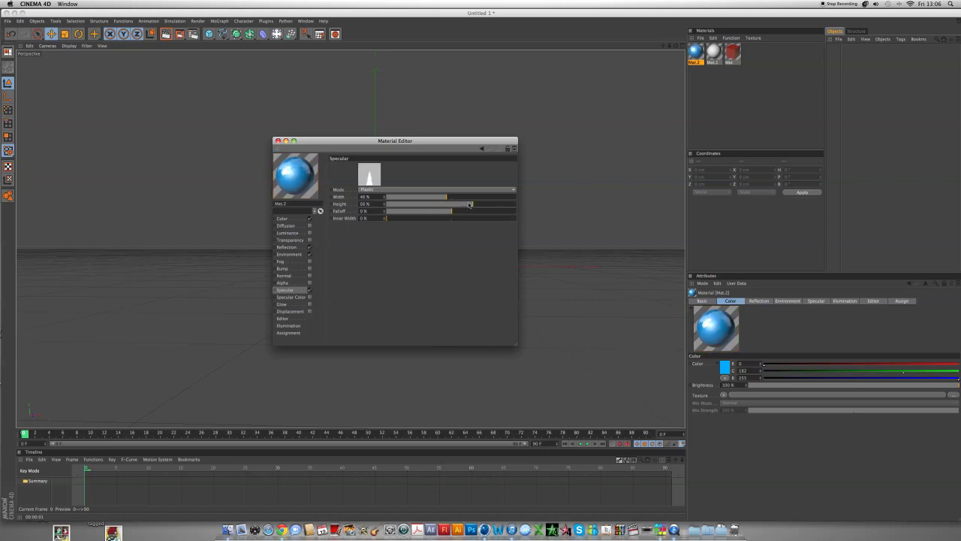
click(474, 213)
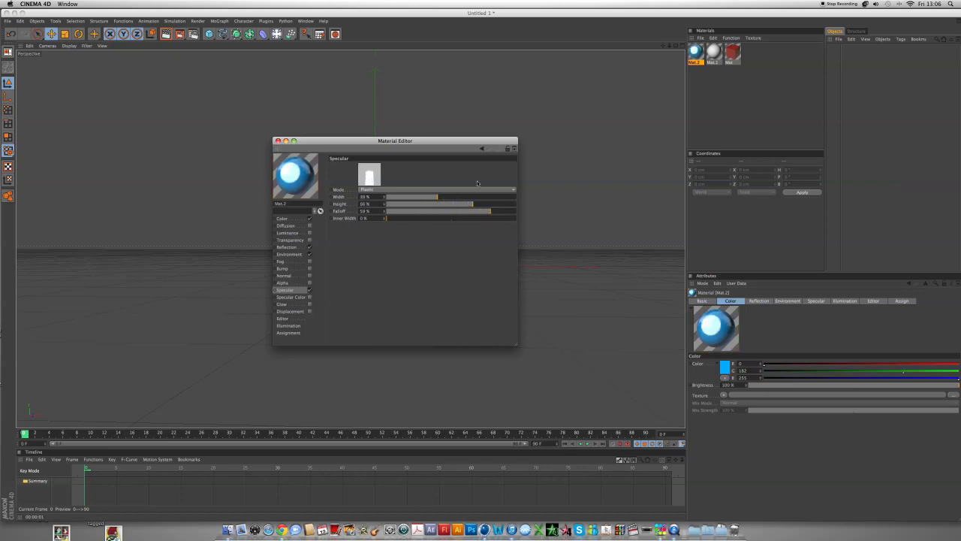
drag(486, 213, 446, 213)
drag(436, 144, 442, 140)
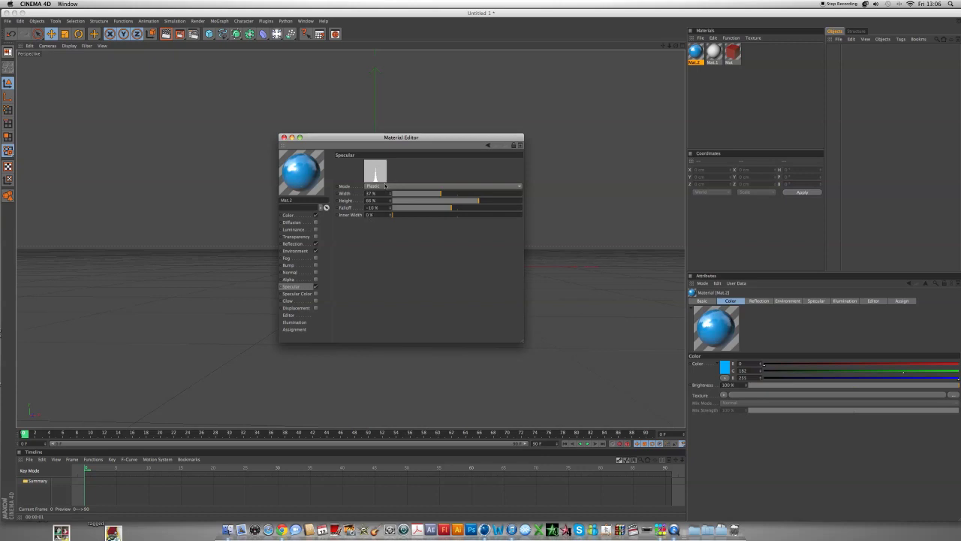
drag(394, 216, 402, 216)
drag(347, 145, 367, 163)
click(305, 156)
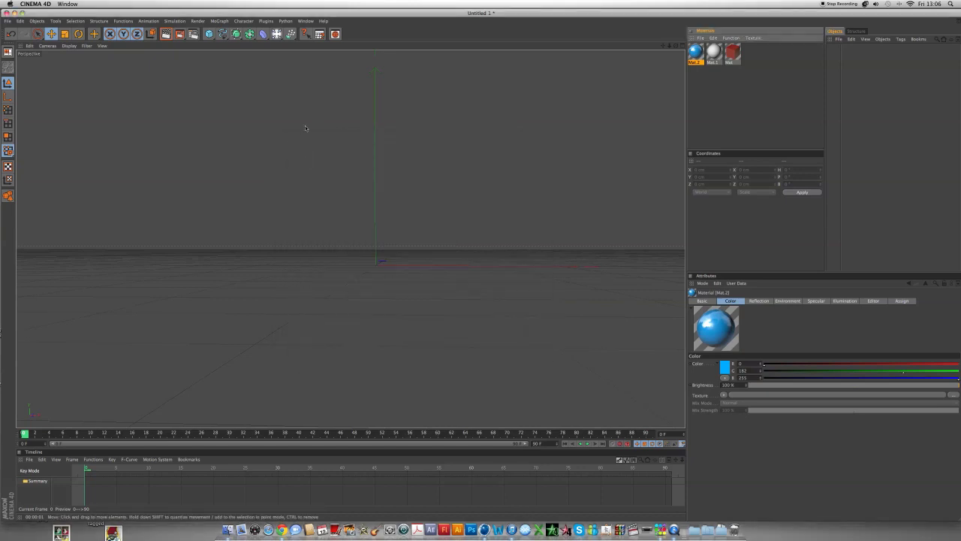
Step: Delete the red material and duplicate the blue material
click(732, 53)
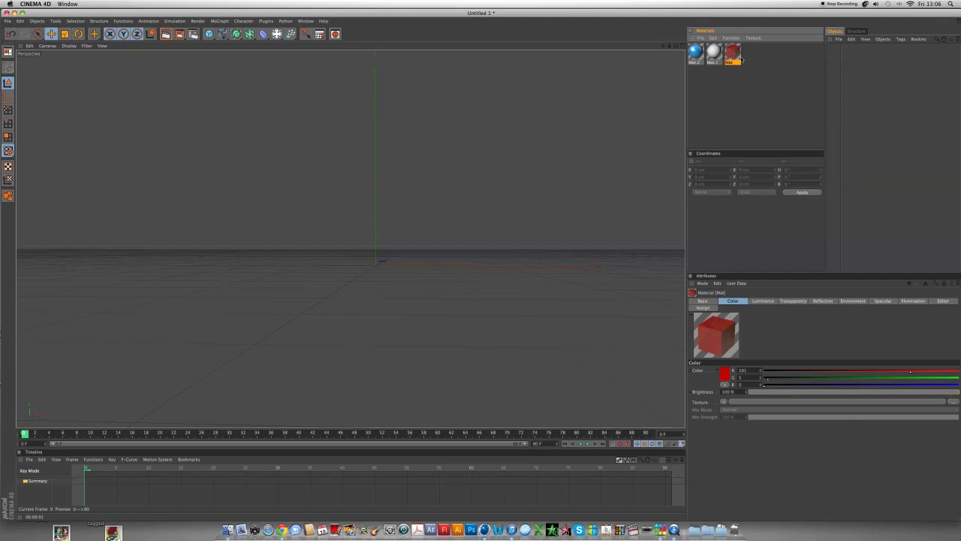
key(Delete)
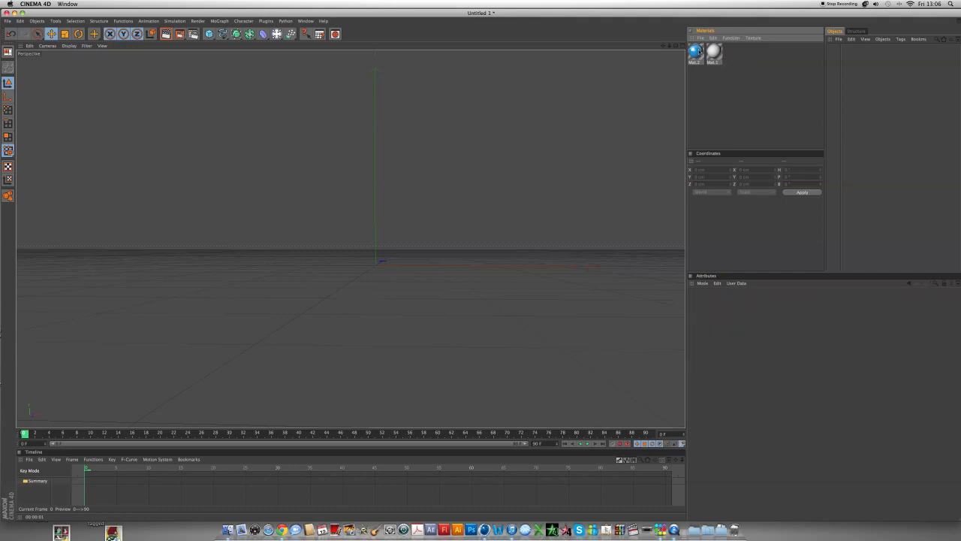
click(701, 54)
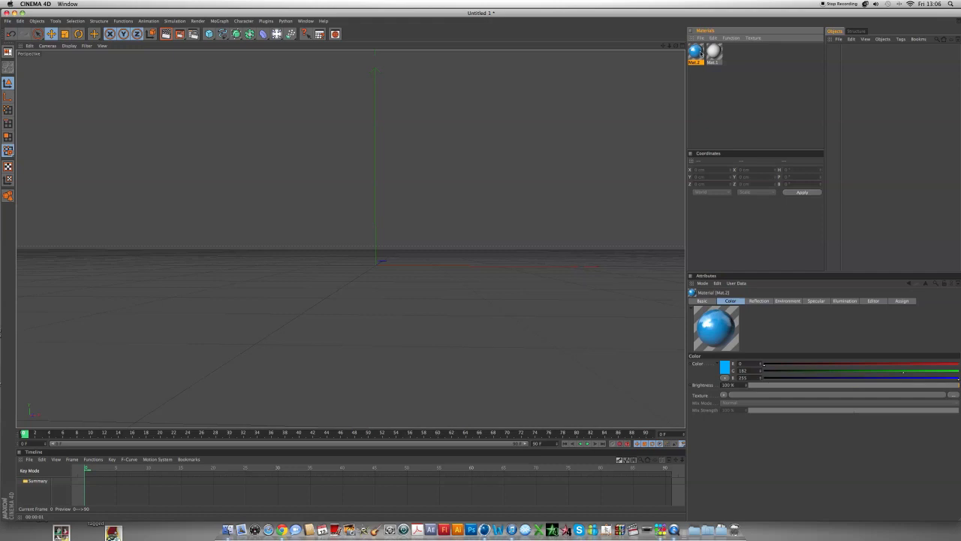
key(super+v)
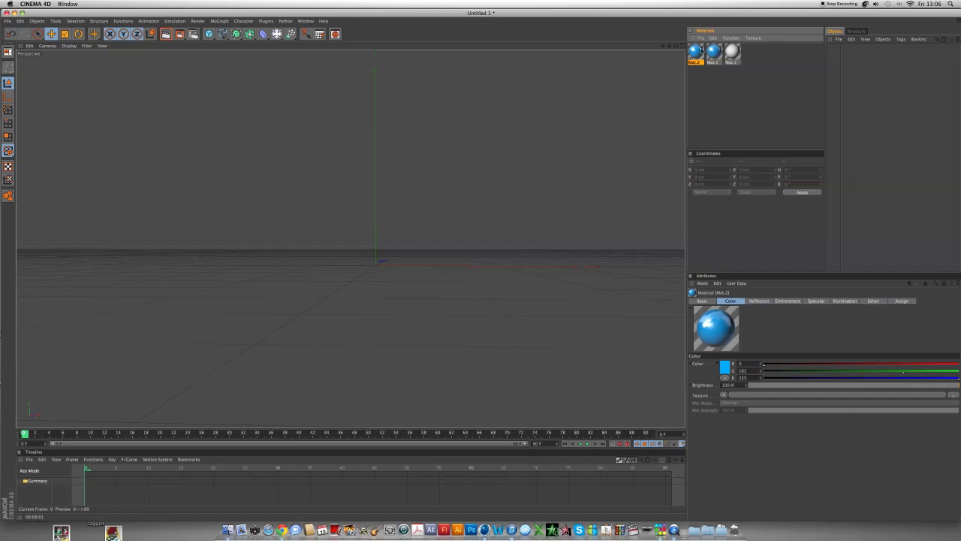
Step: Recolor the first blue material to orange (RGB 255, 140, 0) and close it
double_click(696, 53)
click(122, 130)
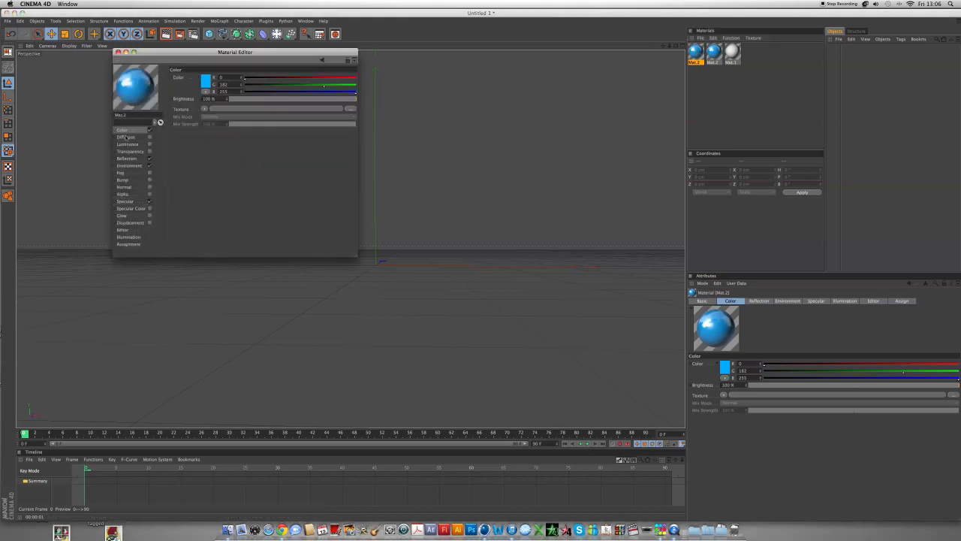
drag(326, 85, 341, 85)
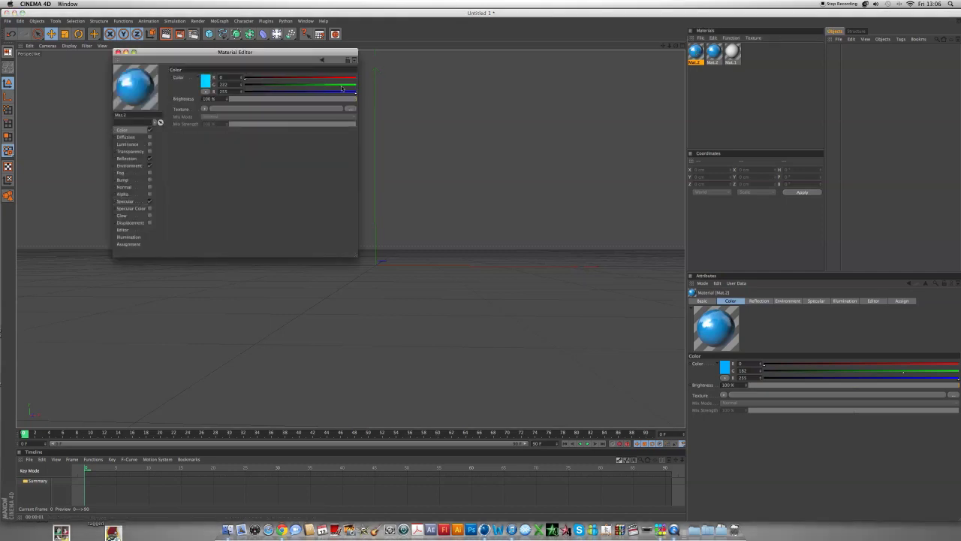
click(206, 84)
drag(217, 60, 200, 61)
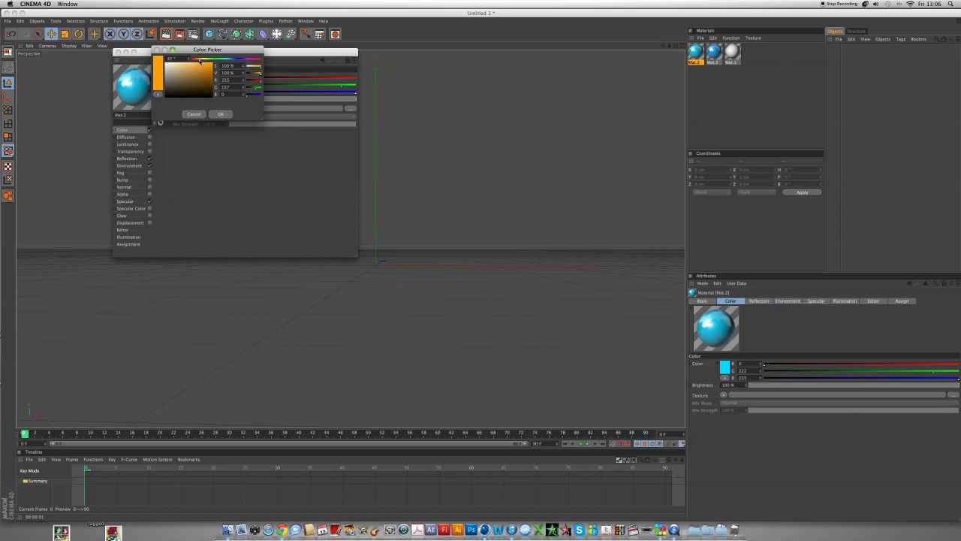
click(220, 113)
drag(124, 58, 226, 128)
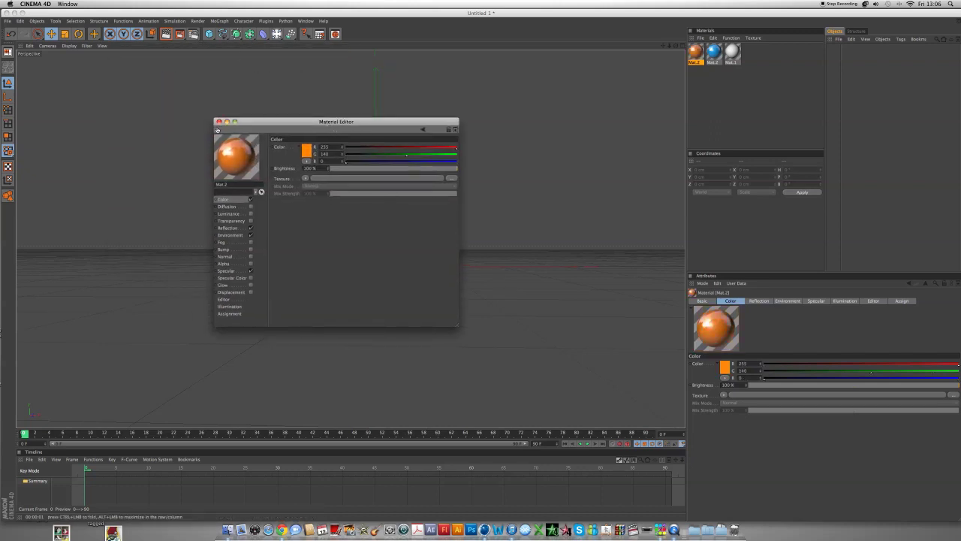
click(219, 121)
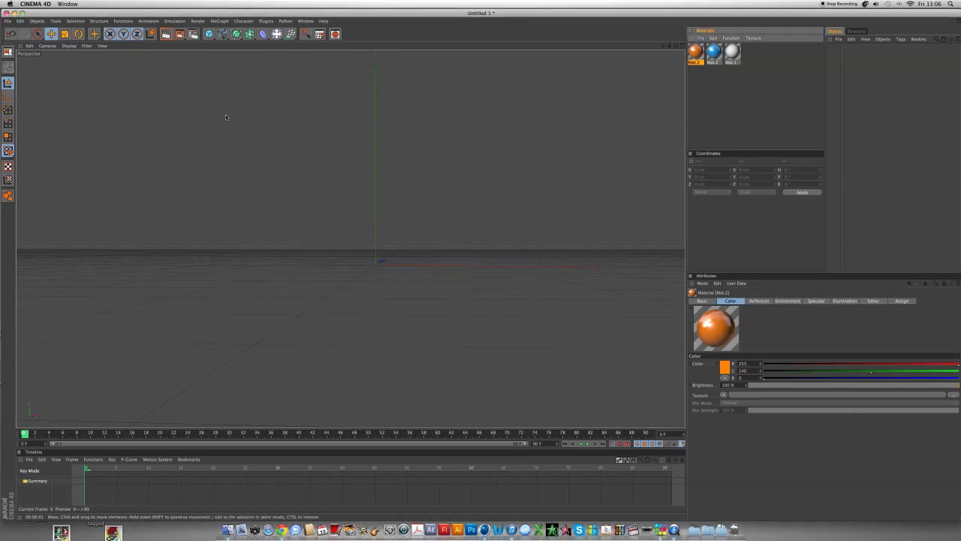
click(777, 88)
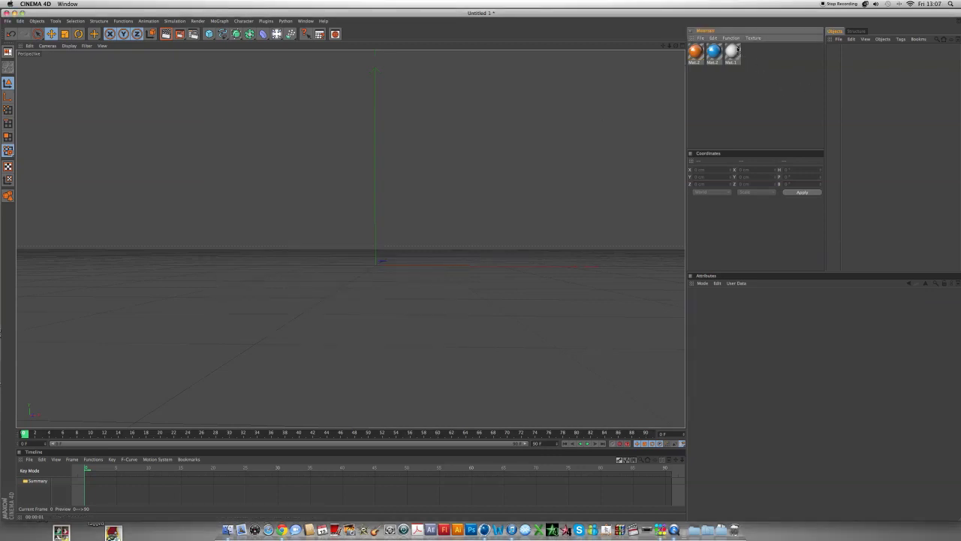
Step: Assign a Gradient texture to the color channel of the white material Mat.1 and open the gradient's shader properties
double_click(732, 52)
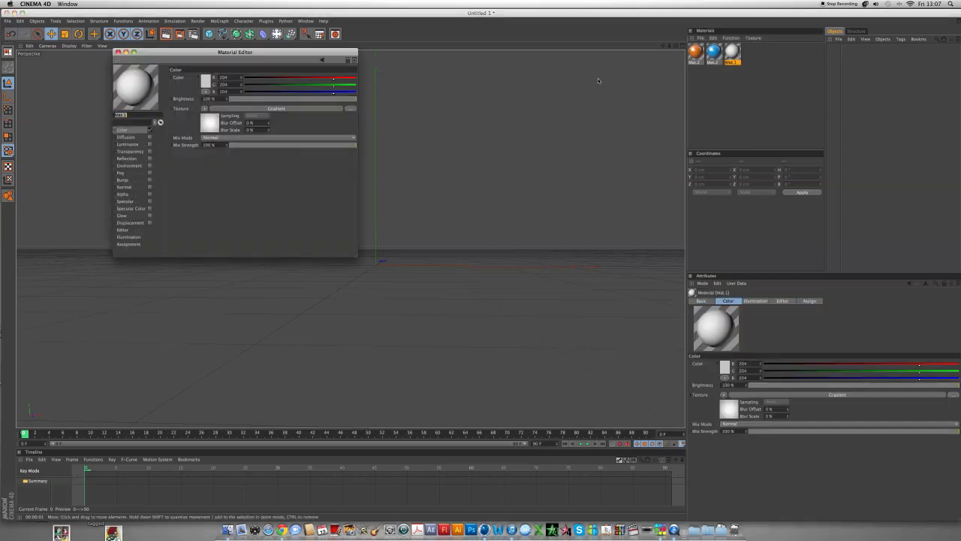
drag(317, 60, 574, 199)
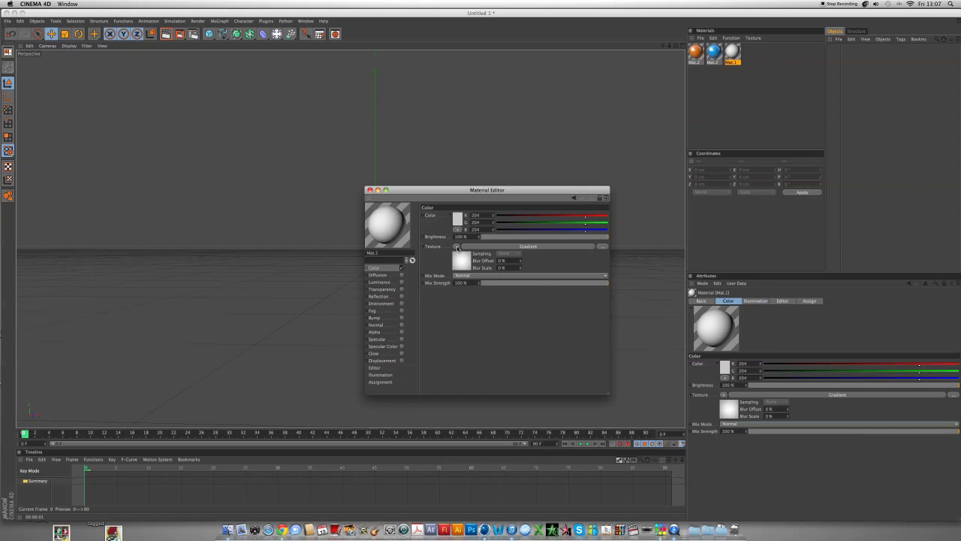
click(457, 248)
click(473, 346)
click(461, 259)
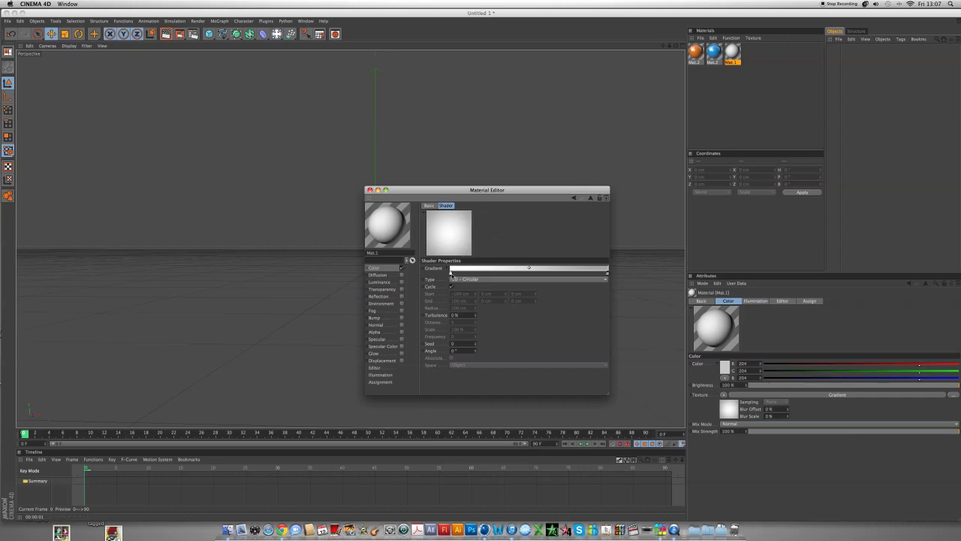
Step: Set the end knot of Mat.1's gradient to a light gray and confirm the color
click(452, 273)
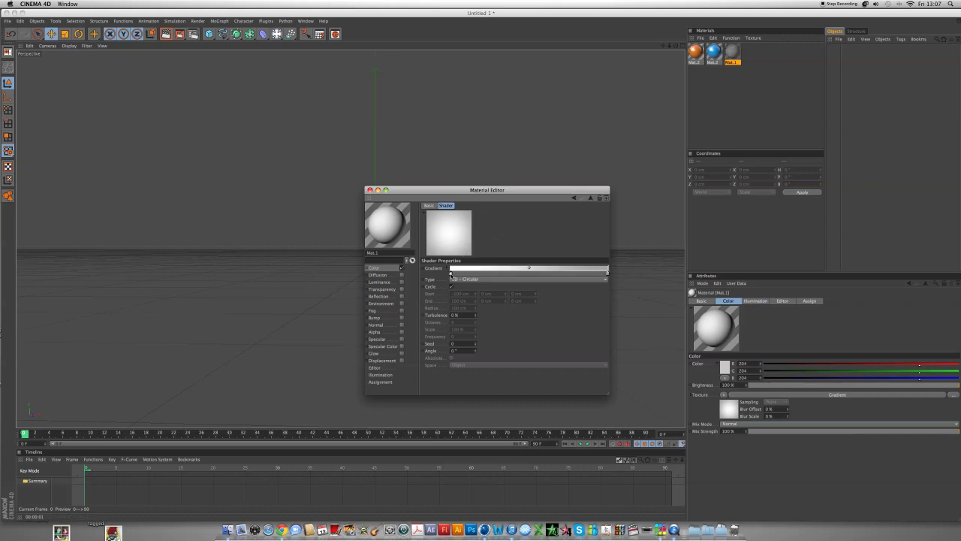
double_click(608, 274)
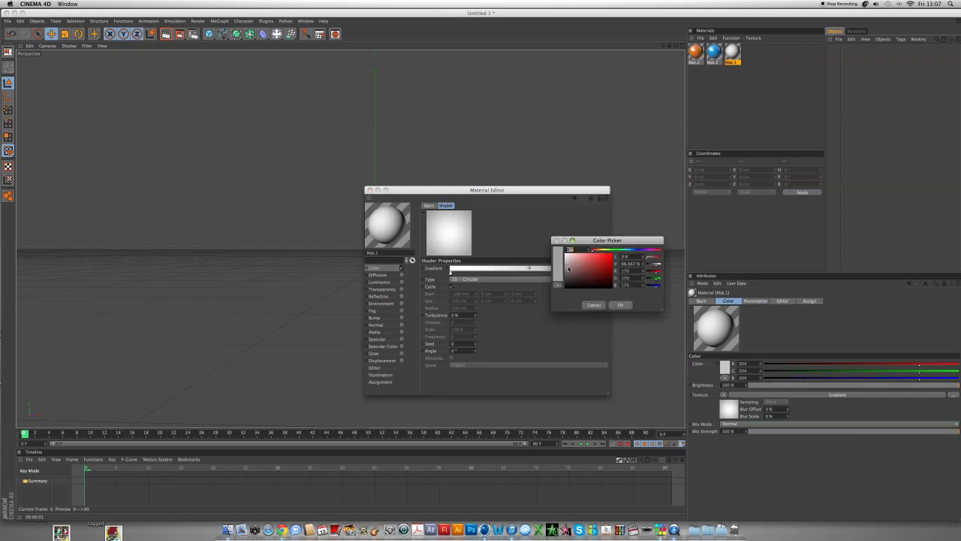
drag(566, 266, 563, 267)
click(620, 305)
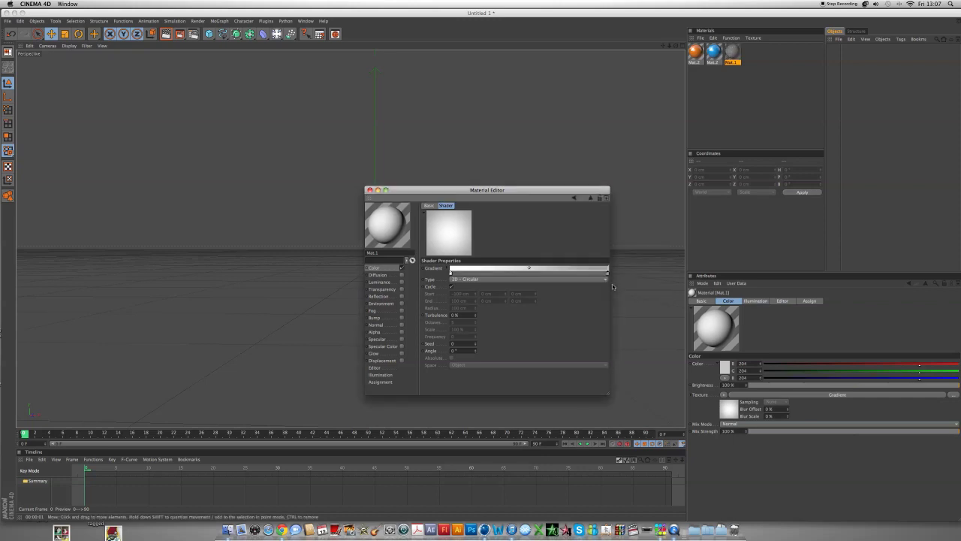
Step: Keep the gradient type at 2D - Circular and close the material
click(478, 282)
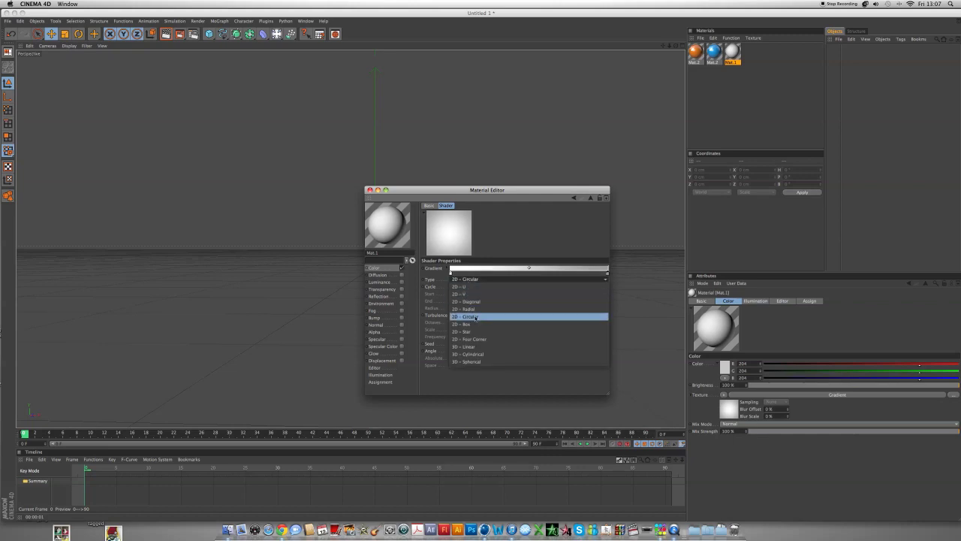
click(476, 317)
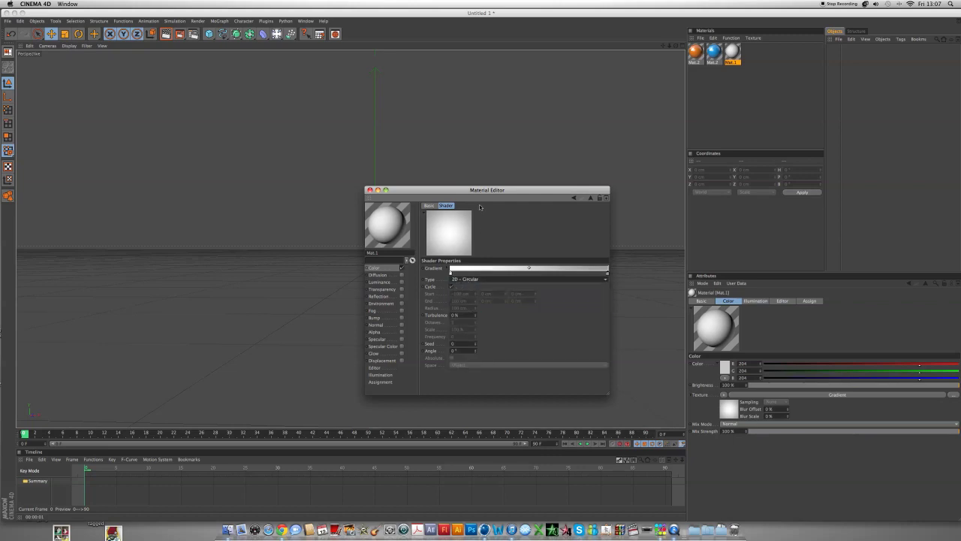
drag(481, 190, 483, 185)
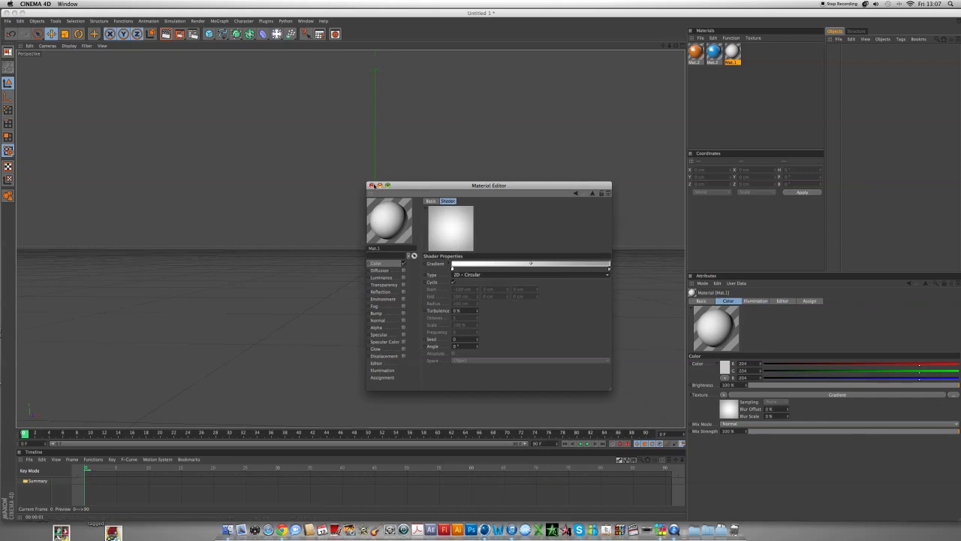
click(371, 185)
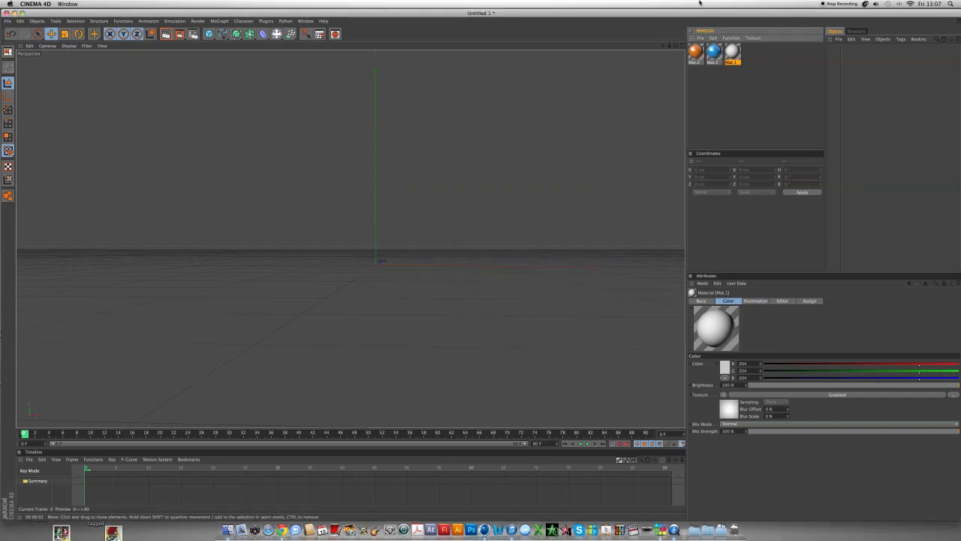
Step: Add a Floor object and a Background object to the scene
click(529, 159)
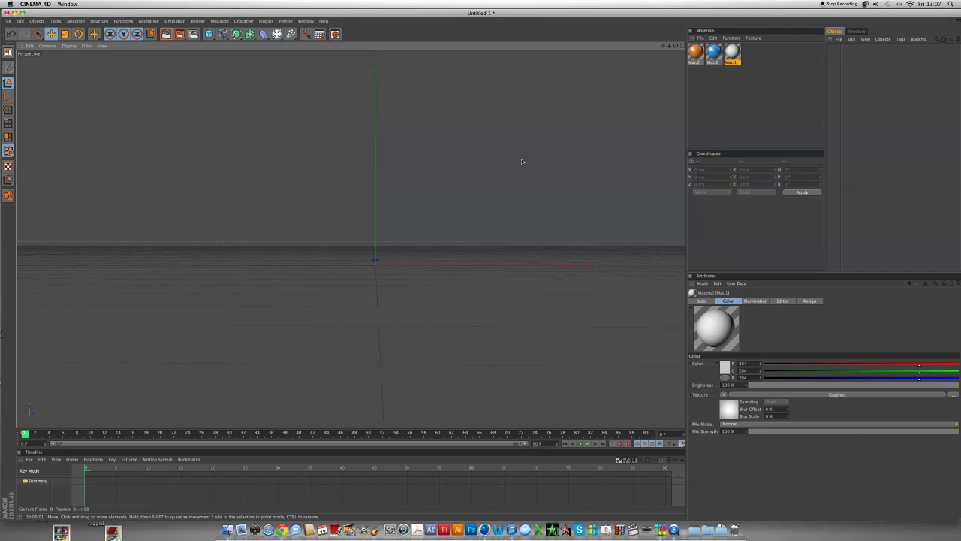
scroll(484, 149, up, 2)
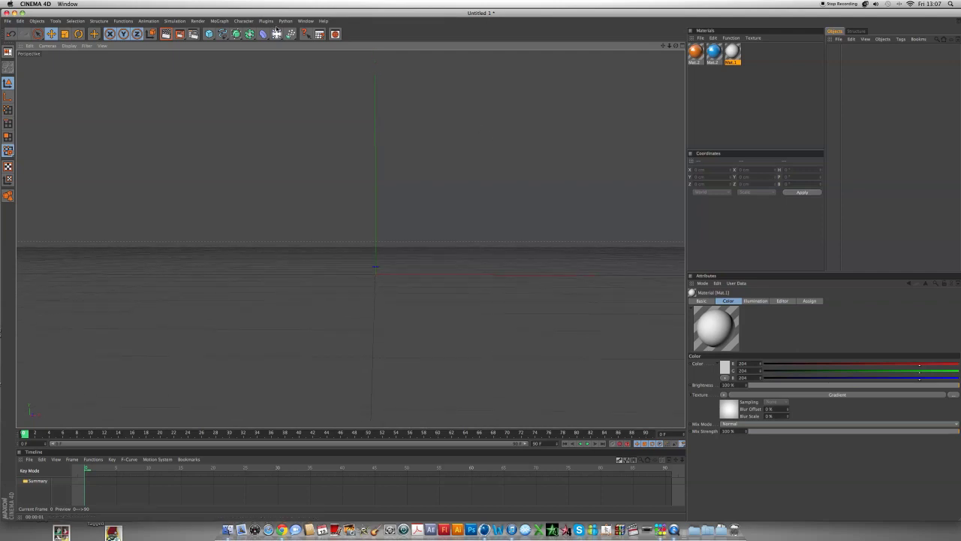
click(276, 34)
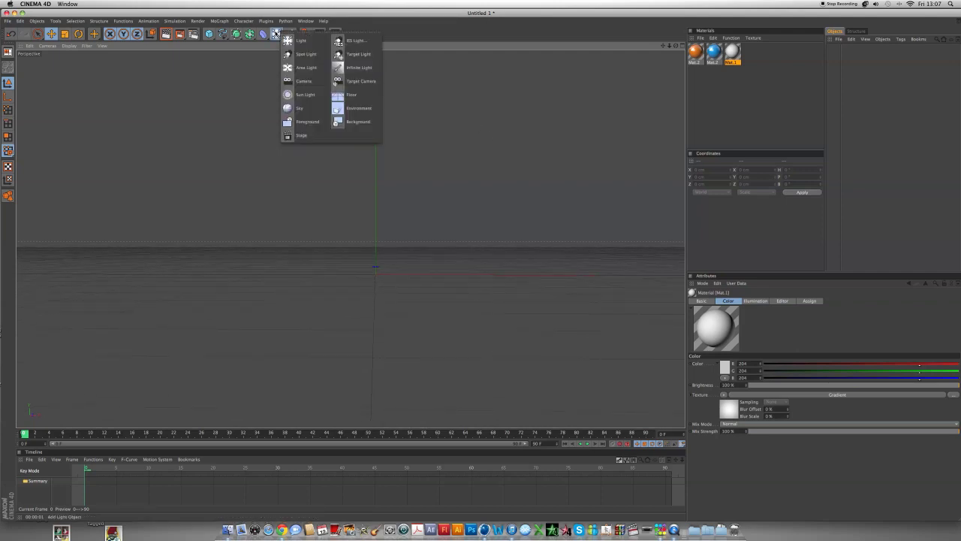
click(346, 95)
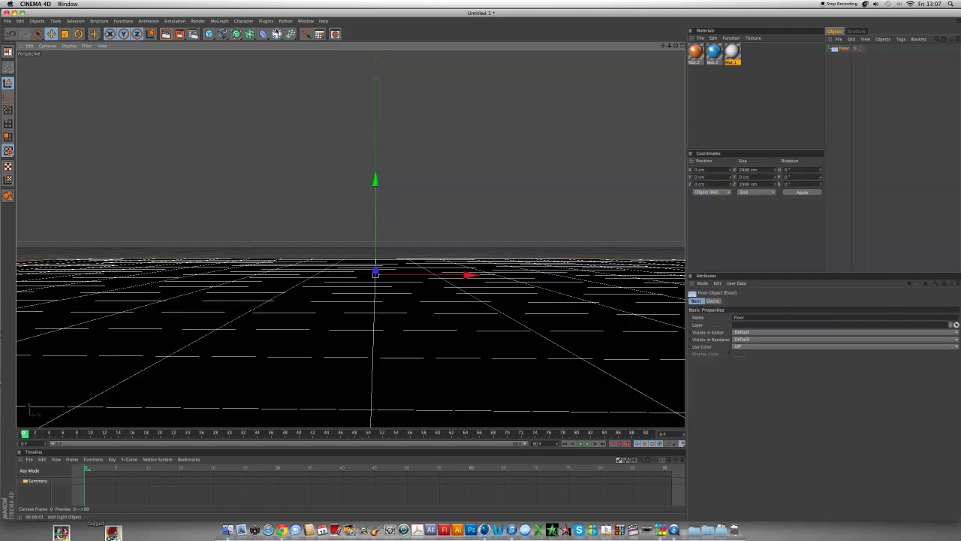
click(347, 121)
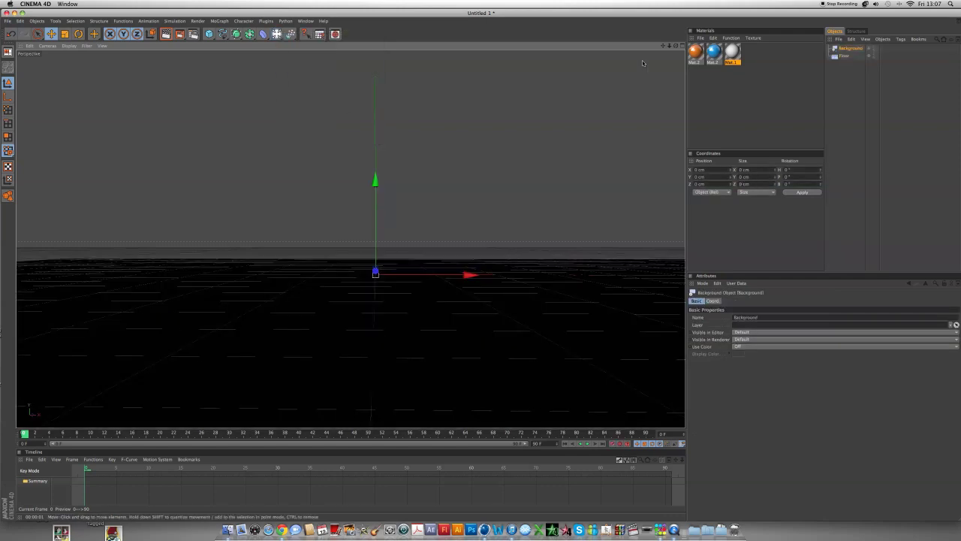
Step: Apply the white gradient material Mat.1 to both the Background and the Floor
click(844, 56)
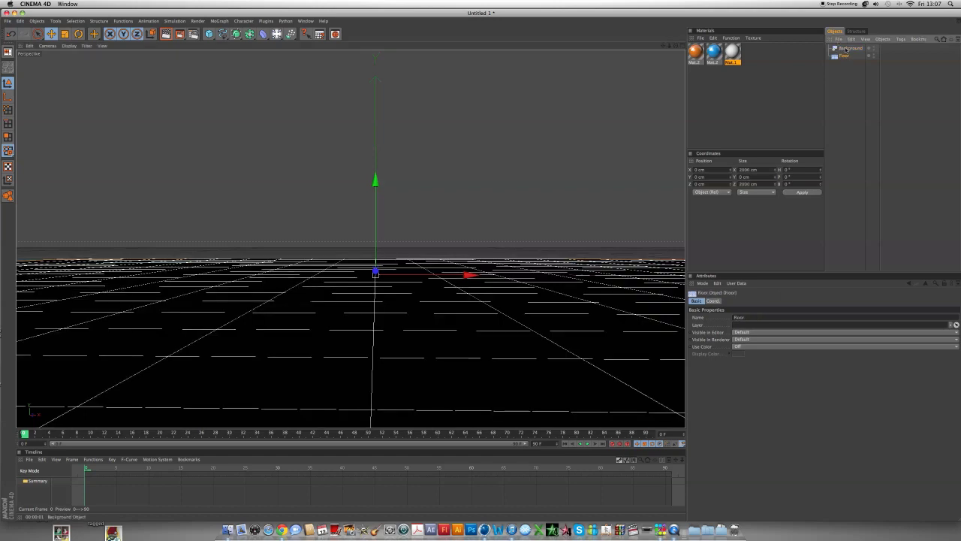
click(851, 48)
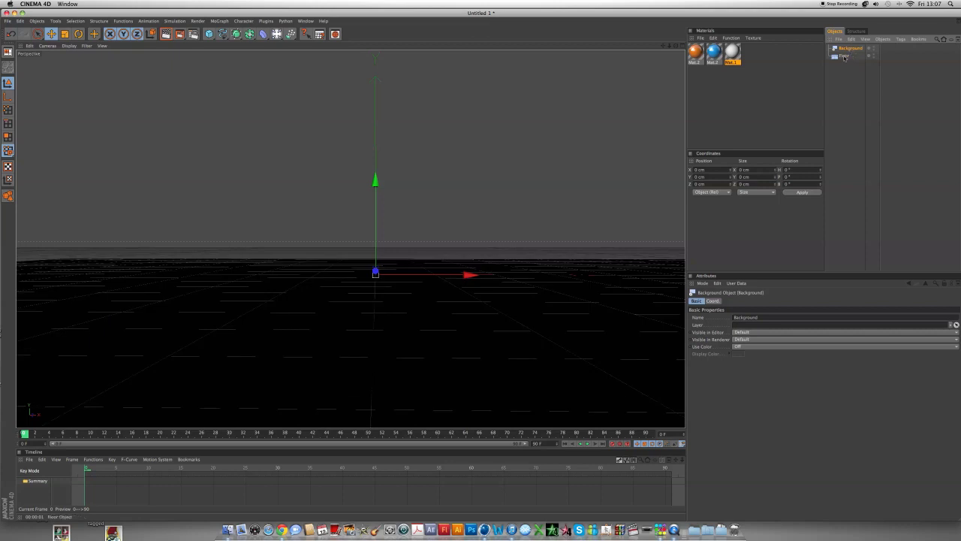
drag(734, 54, 848, 49)
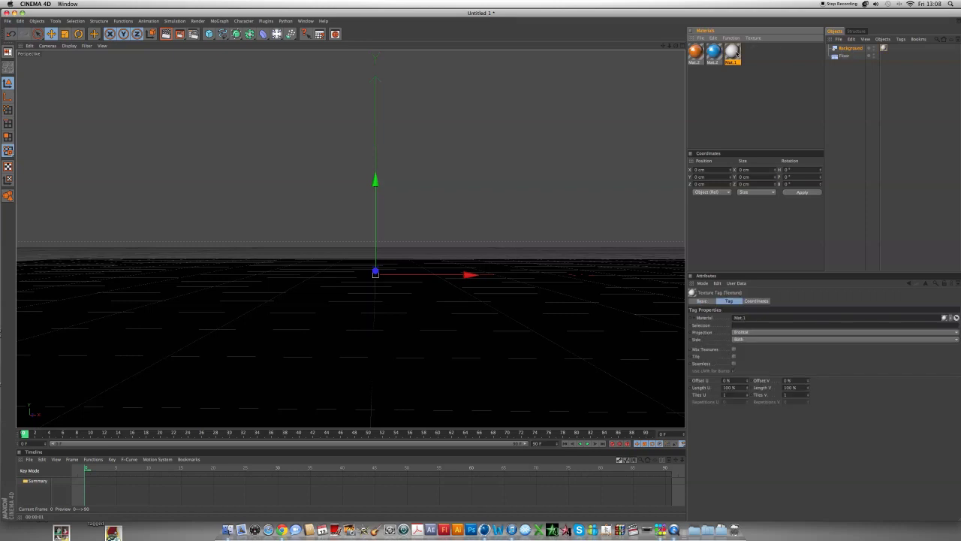
drag(733, 52, 842, 57)
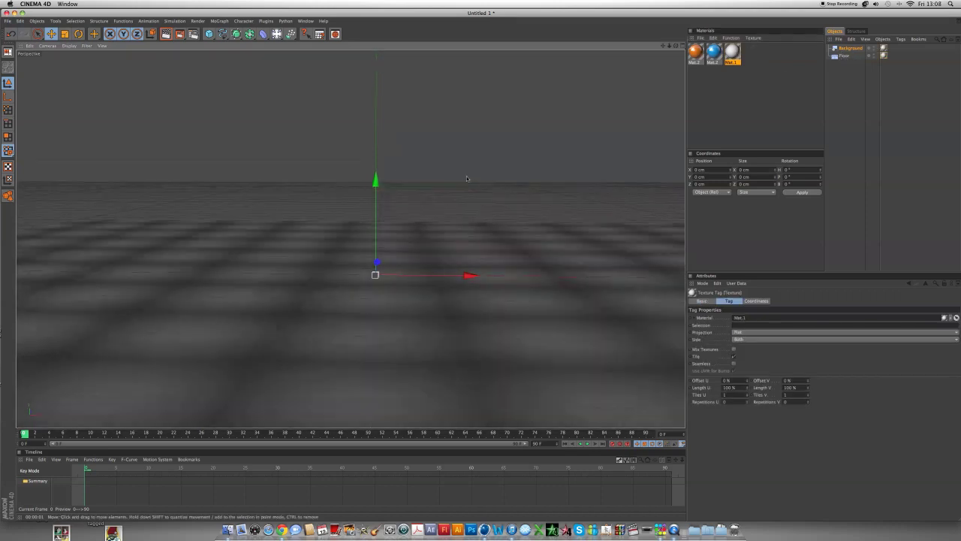
Step: Set the projection of the Background and Floor texture tags to UVW Mapping, leaving the side at Both
click(849, 48)
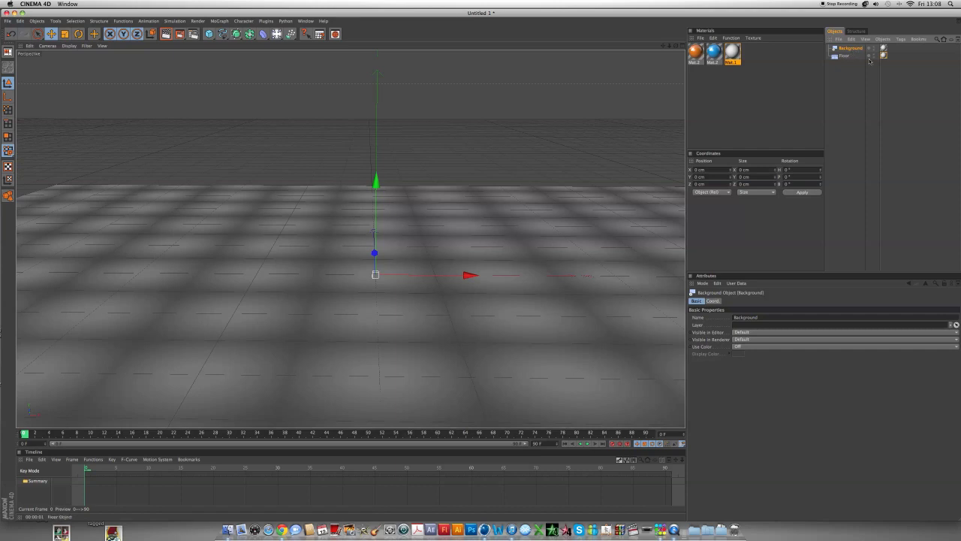
shift+click(844, 57)
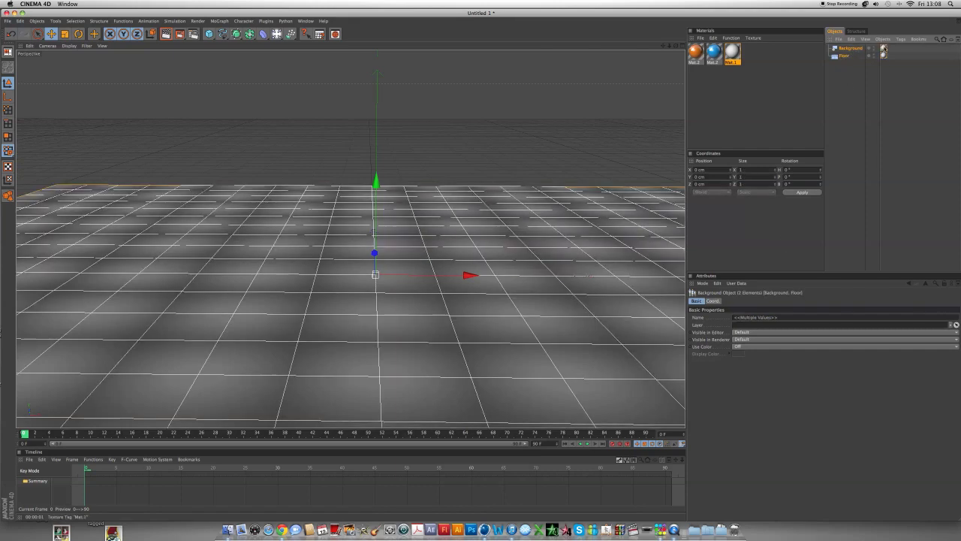
click(883, 55)
shift+click(884, 48)
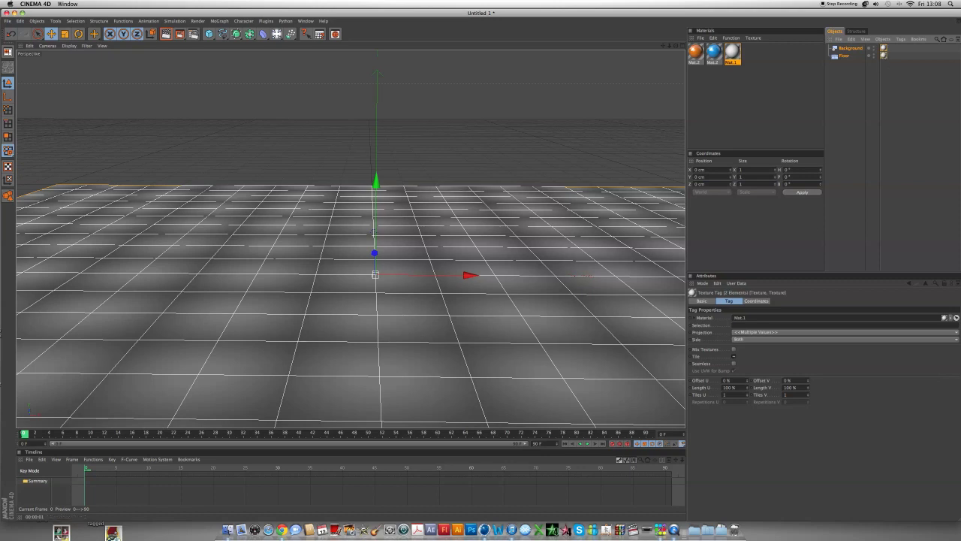
click(755, 333)
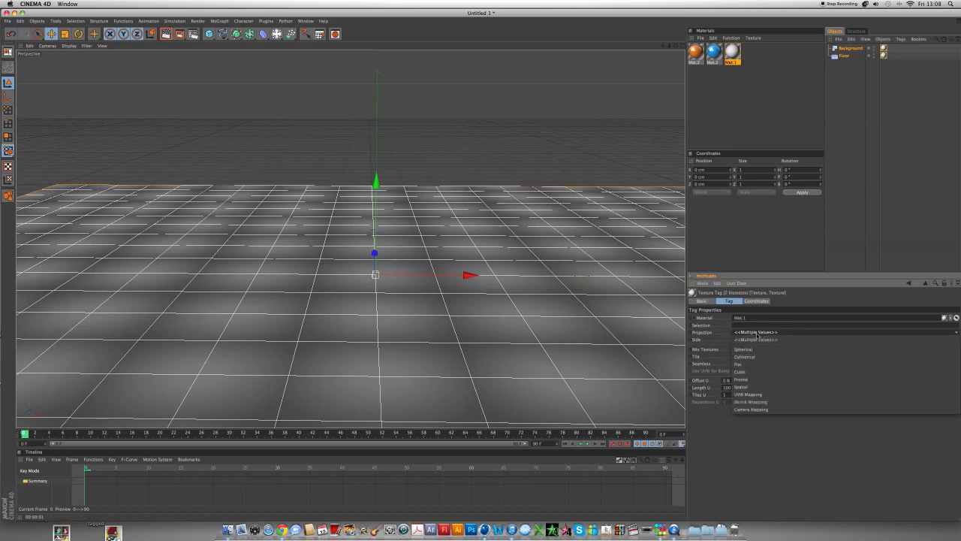
click(751, 395)
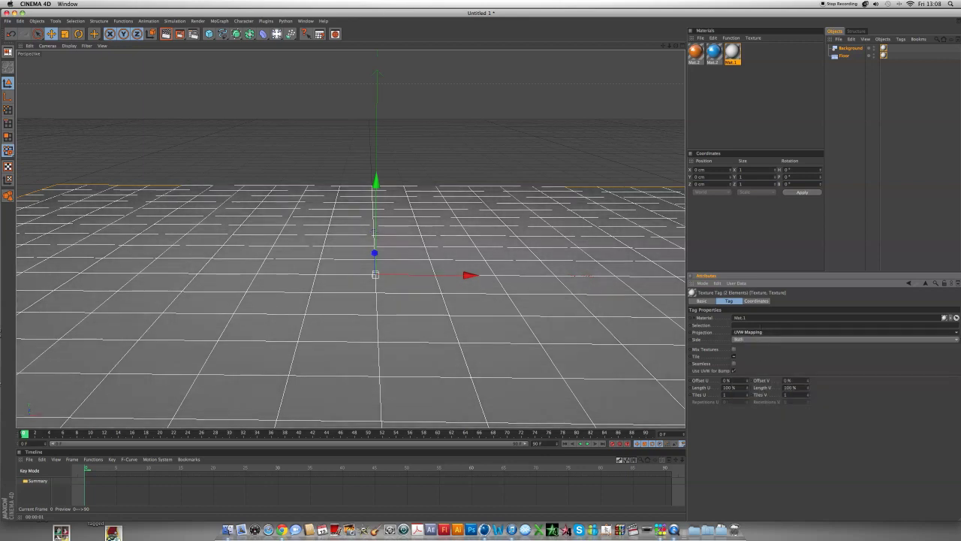
click(764, 341)
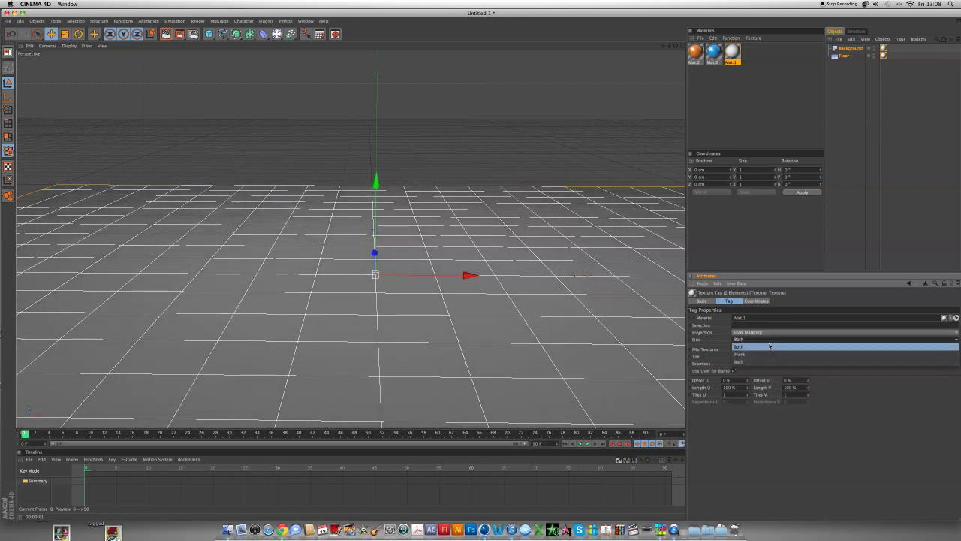
click(856, 395)
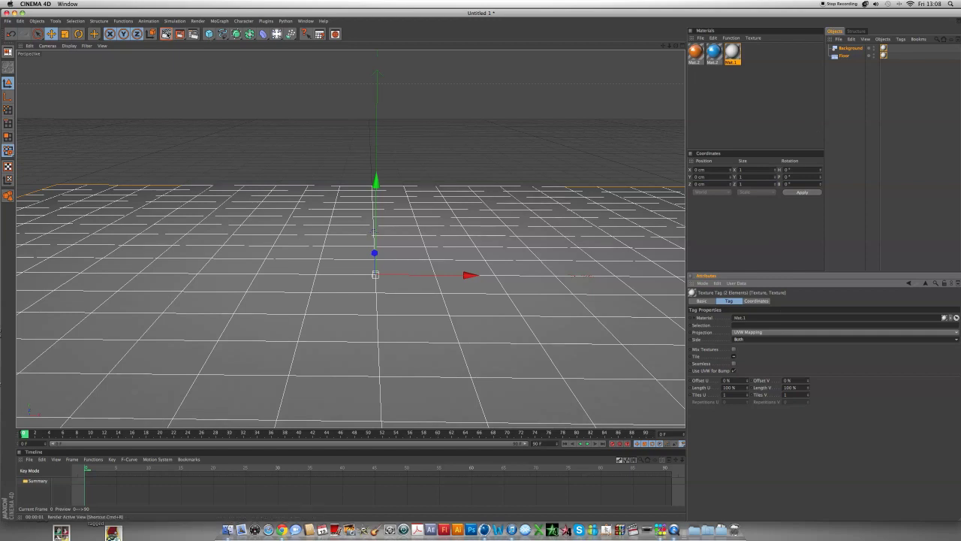
Step: Render the active view to check how the floor meets the background, and keep both texture tags on UVW Mapping
click(167, 35)
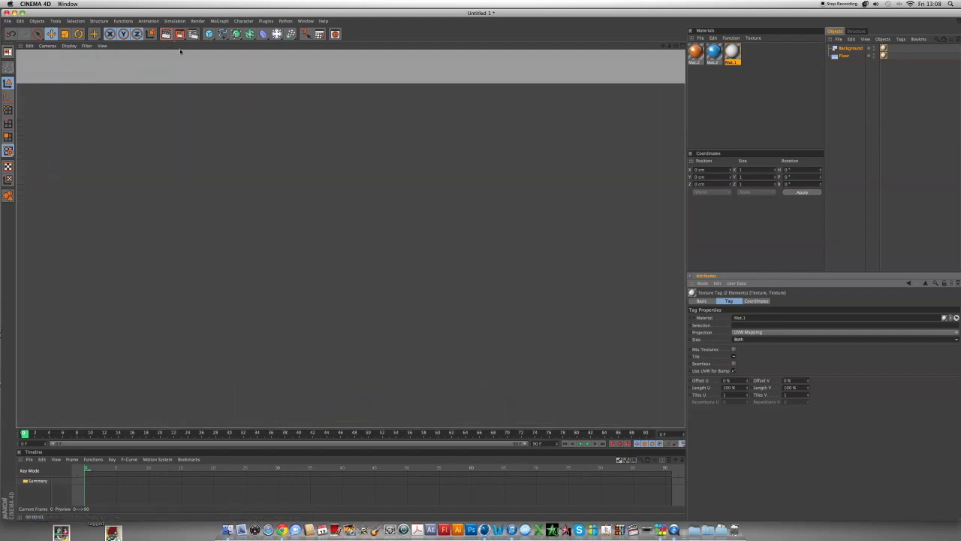
click(751, 332)
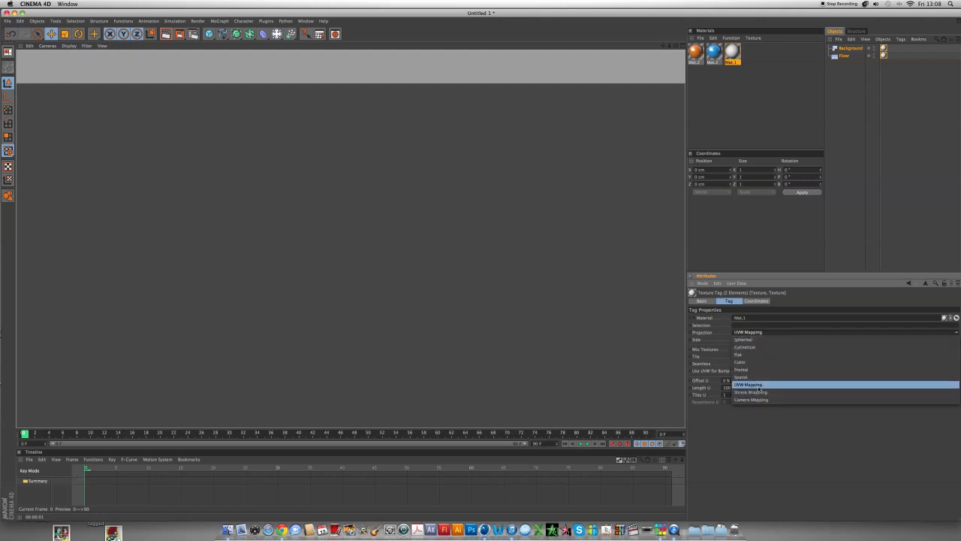
click(760, 385)
click(883, 55)
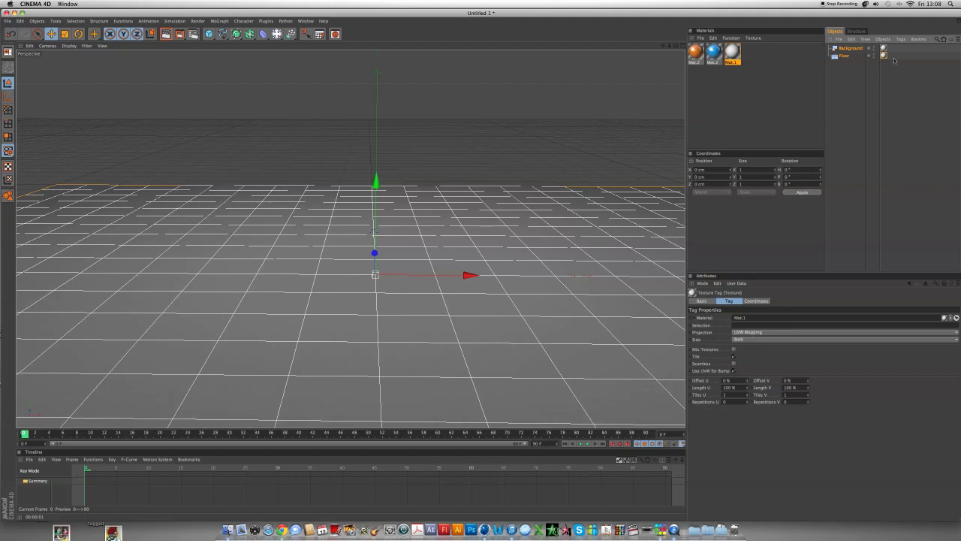
Step: Add a Compositing tag to the Floor and enable its Compositing Background option
click(847, 56)
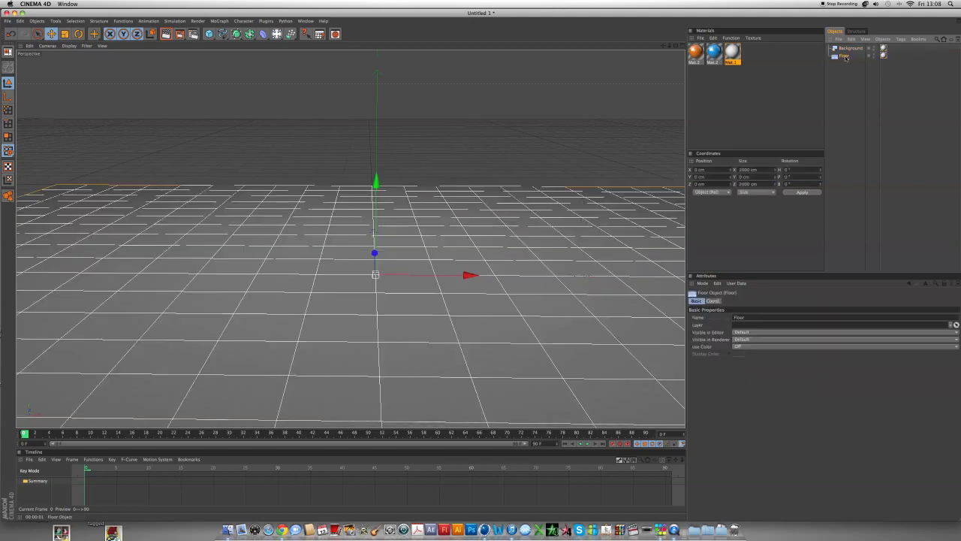
right_click(844, 57)
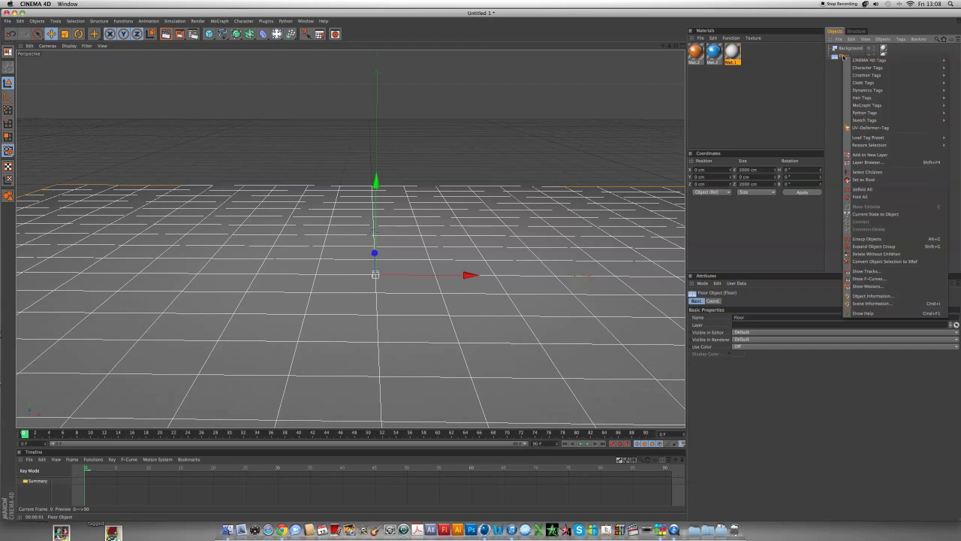
mouse_move(853, 60)
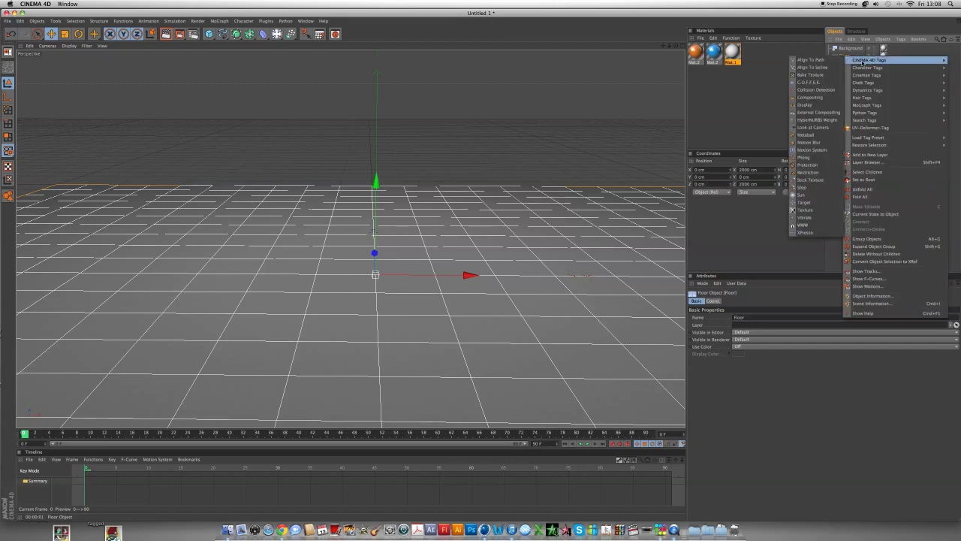
click(850, 52)
right_click(846, 56)
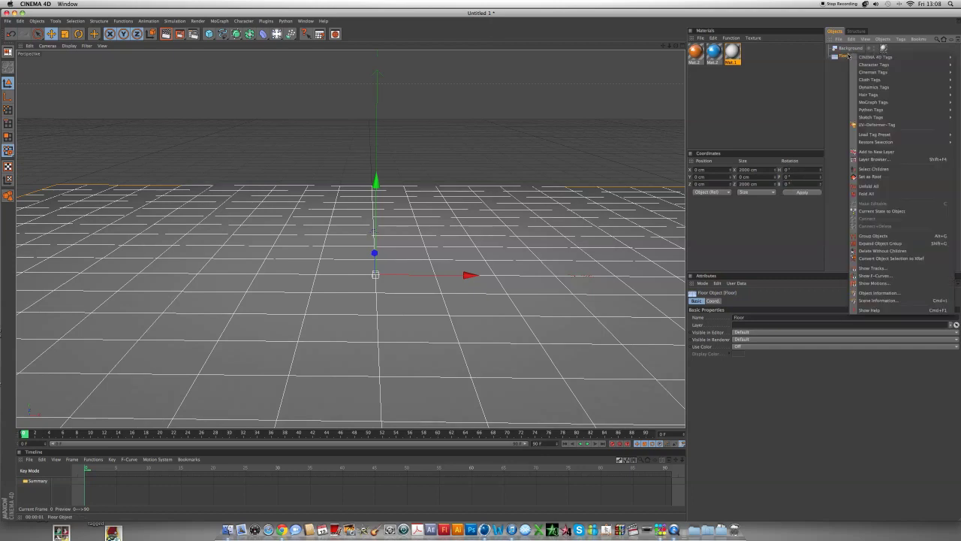
mouse_move(881, 57)
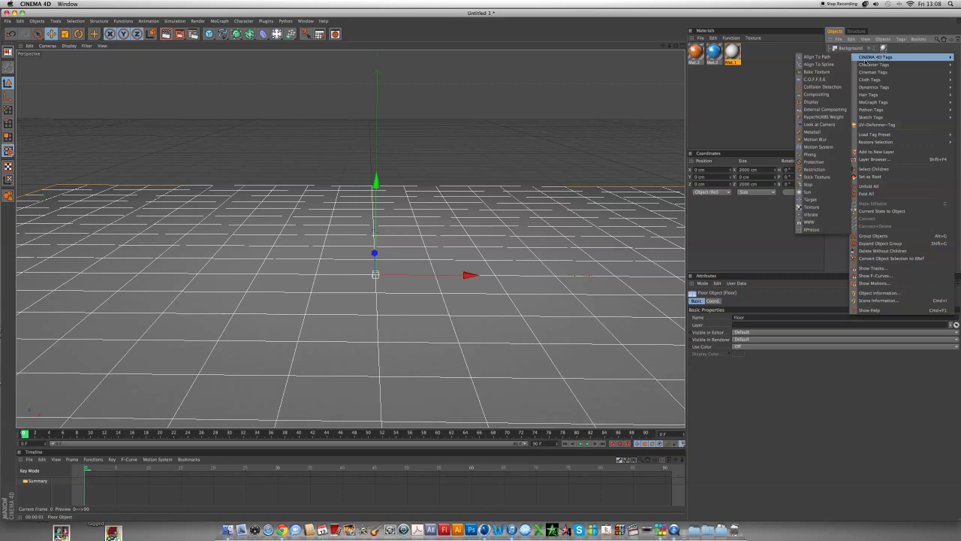
click(825, 95)
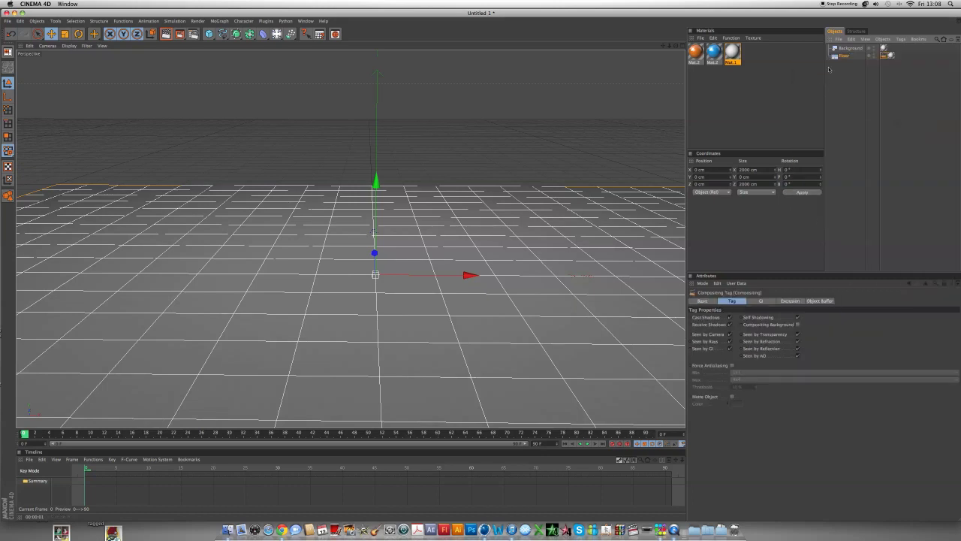
click(798, 324)
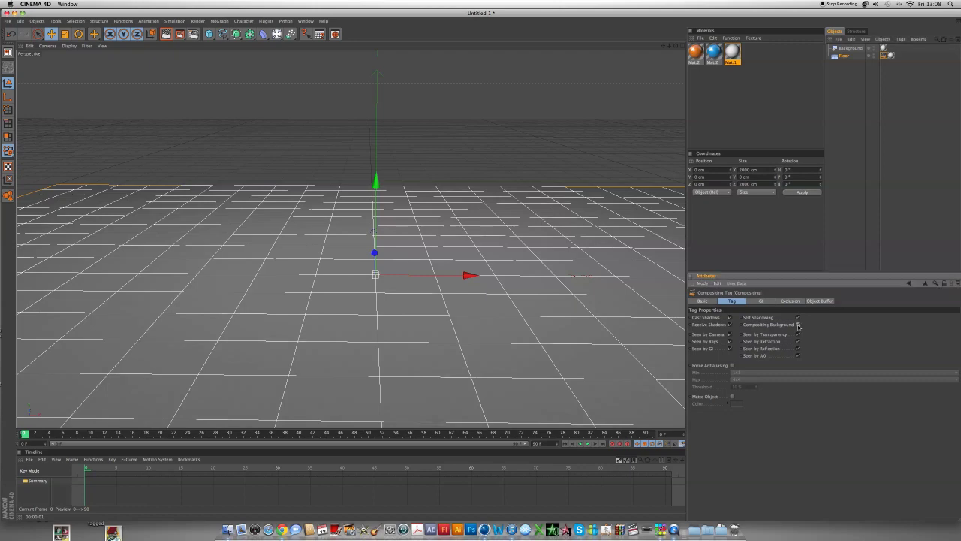
Step: Render the active view from a changed camera angle to check that floor and background blend seamlessly
alt+drag(437, 221, 392, 150)
click(165, 34)
key(super+r)
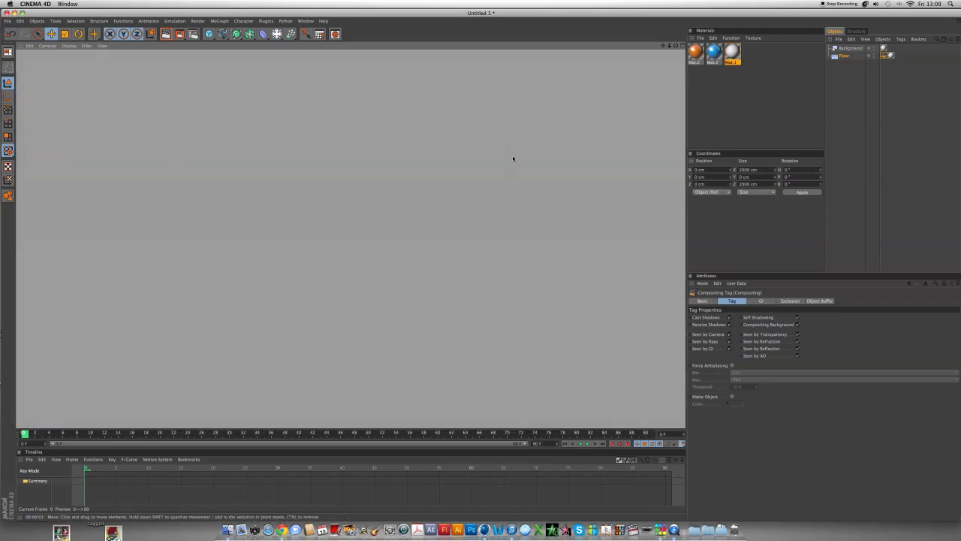
alt+drag(513, 158, 480, 197)
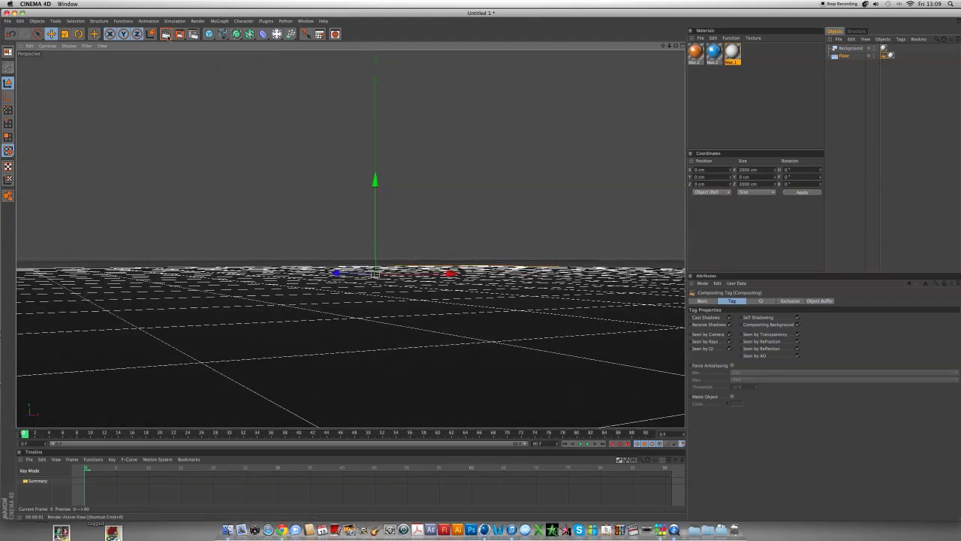
Step: Render the active view from a low camera angle to inspect the backdrop where the floor meets the horizon
click(167, 35)
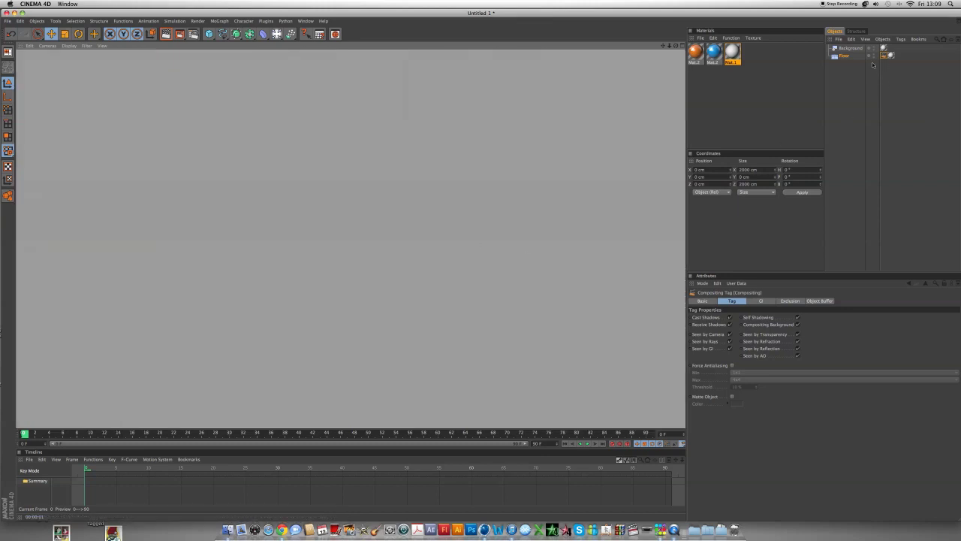
click(441, 228)
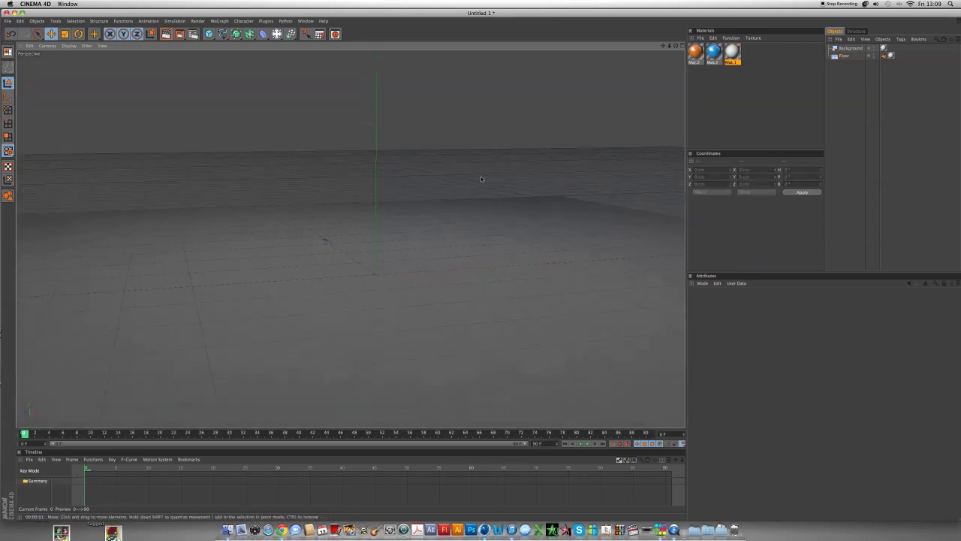
alt+drag(504, 169, 471, 165)
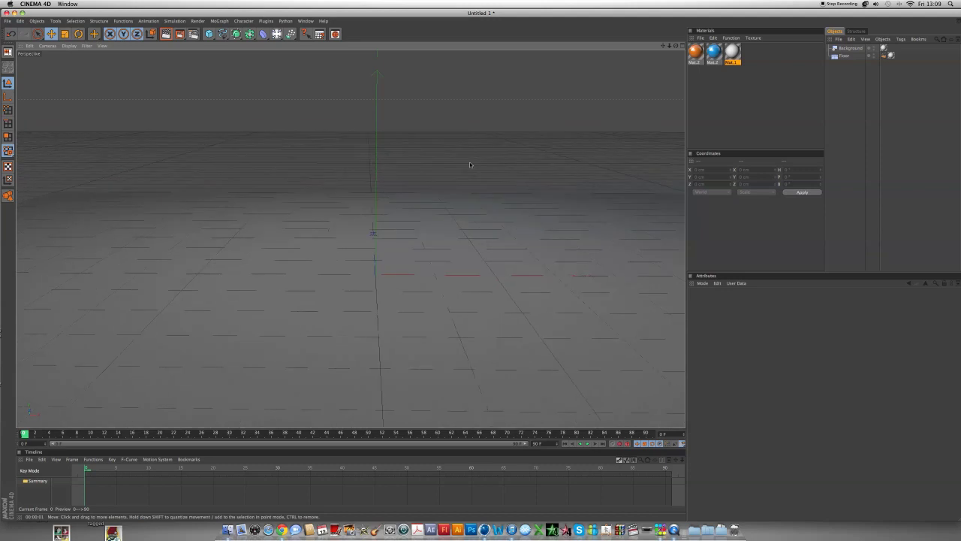
alt+drag(507, 199, 505, 175)
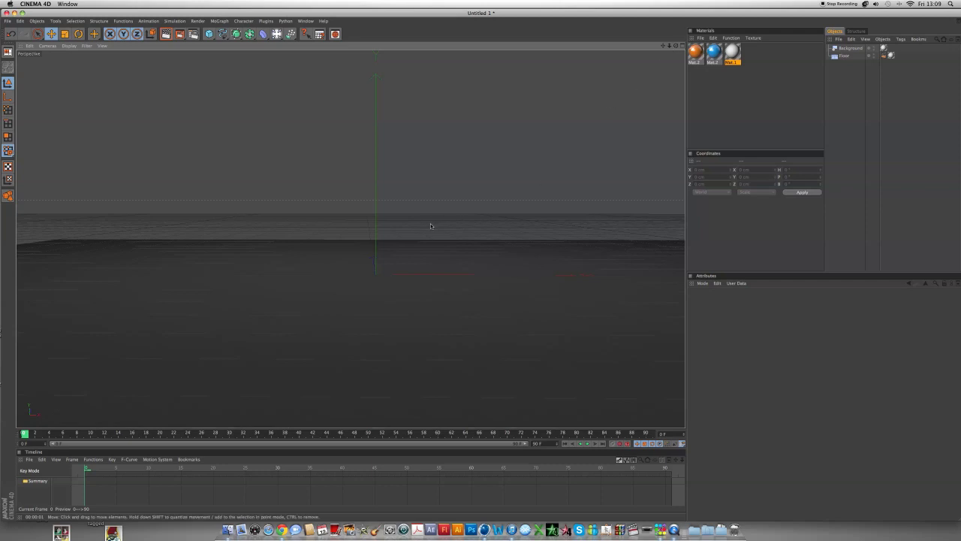
alt+drag(431, 223, 436, 188)
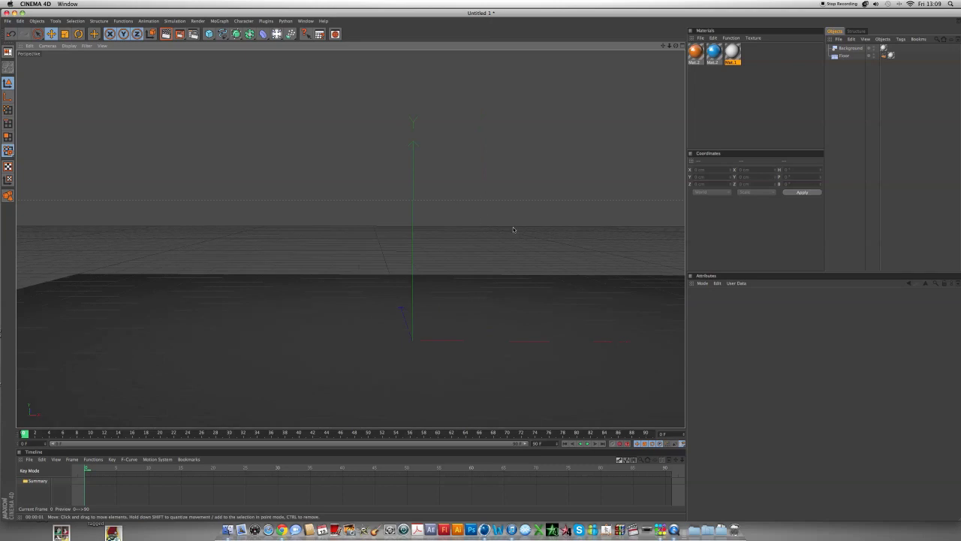
alt+drag(503, 226, 557, 358)
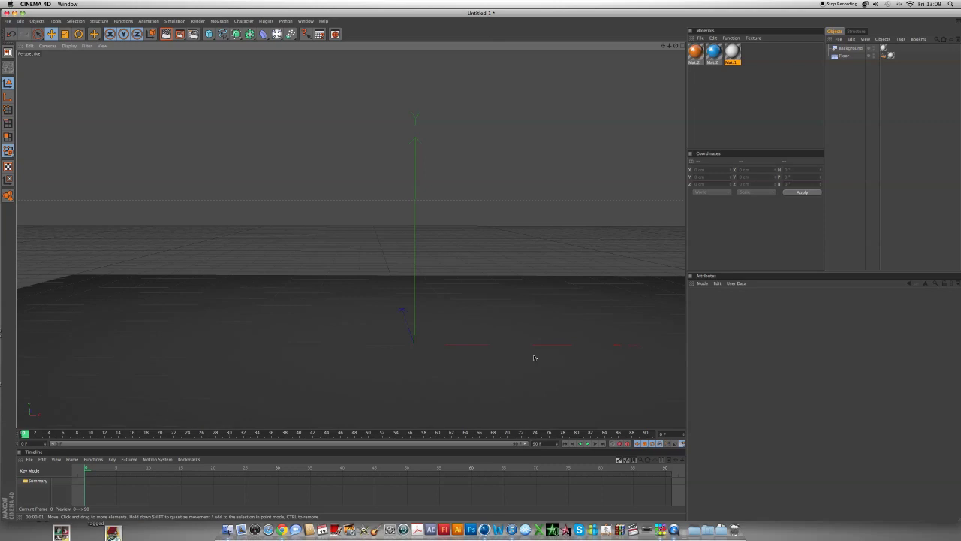
alt+drag(427, 230, 514, 242)
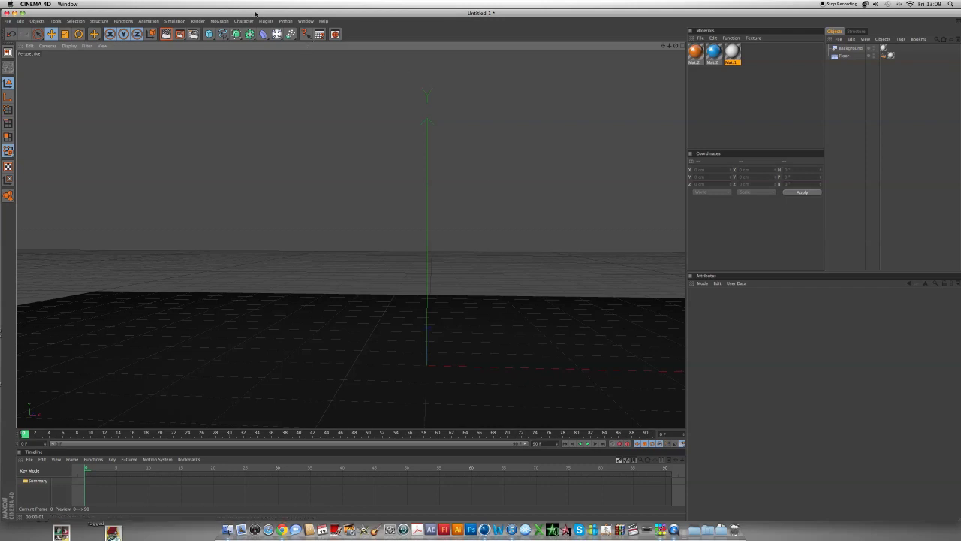
Step: Add a MoText object and move it along X to about -209 cm
click(220, 20)
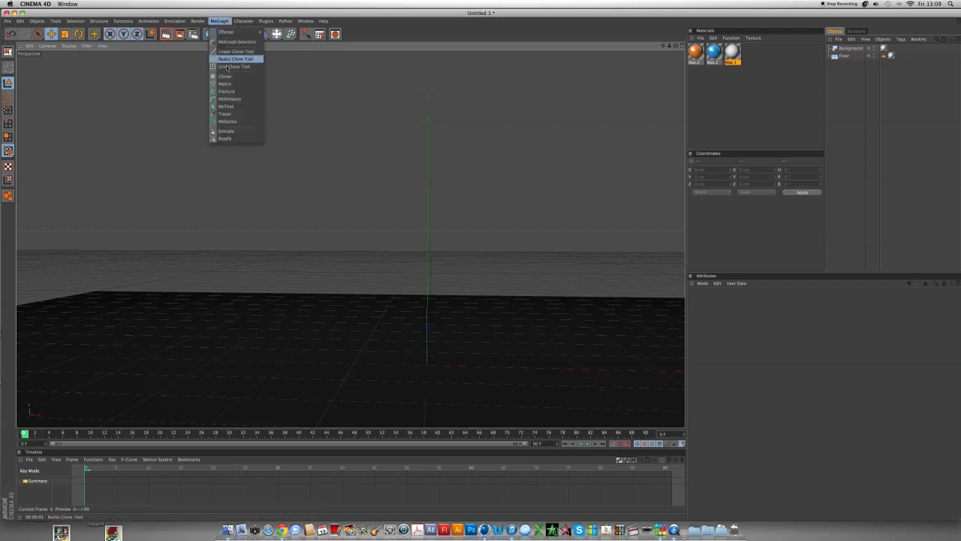
click(225, 106)
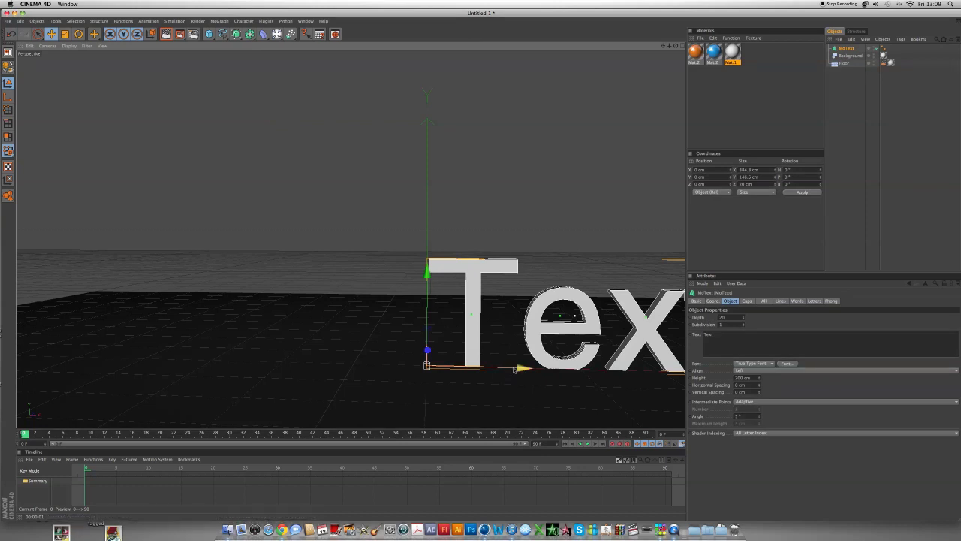
drag(521, 368, 363, 376)
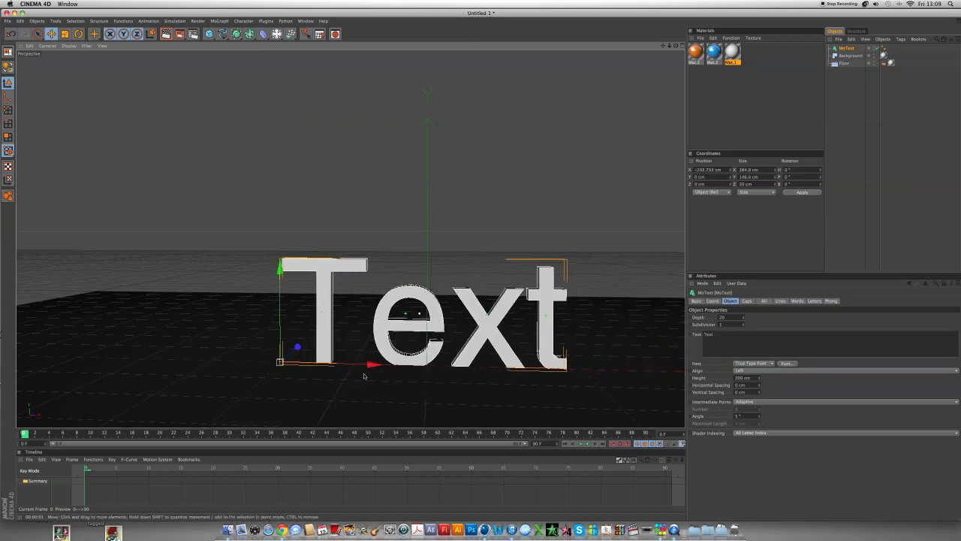
drag(302, 365, 297, 366)
Step: Replace the MoText object's default text with WHAT CAN I CALL IT
click(848, 55)
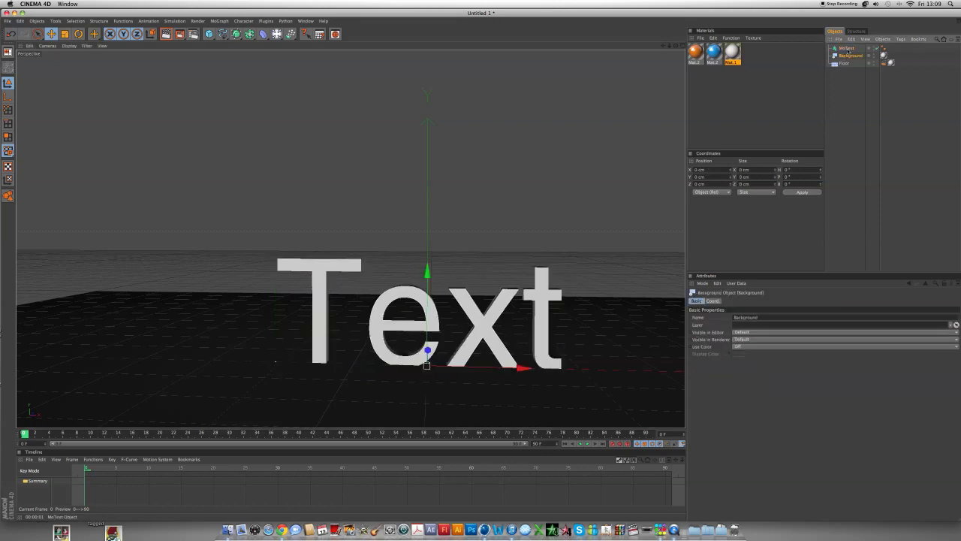
click(847, 48)
drag(717, 336, 692, 337)
text(WHAT CAN I CALL IT)
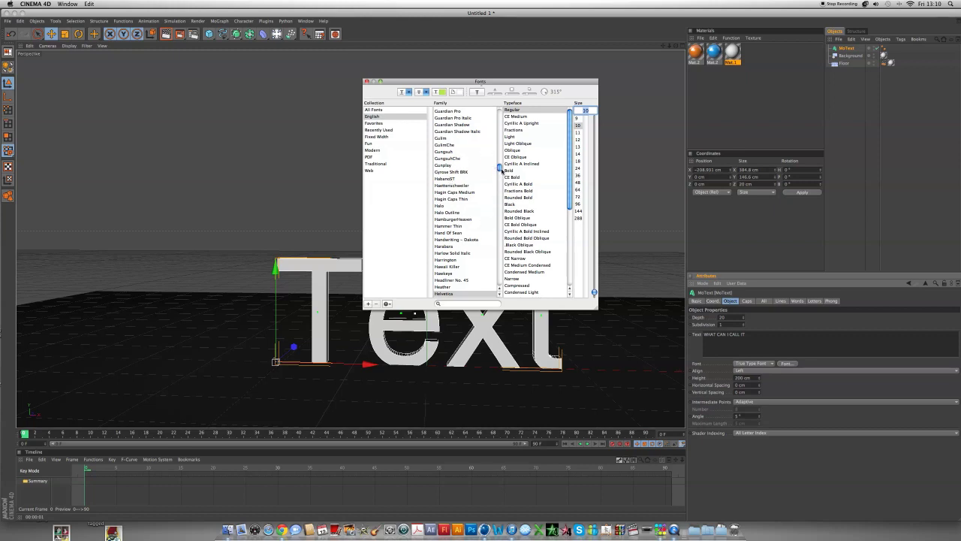
Step: Set the MoText font to Alien Encounters in the Regular typeface
drag(499, 169, 498, 111)
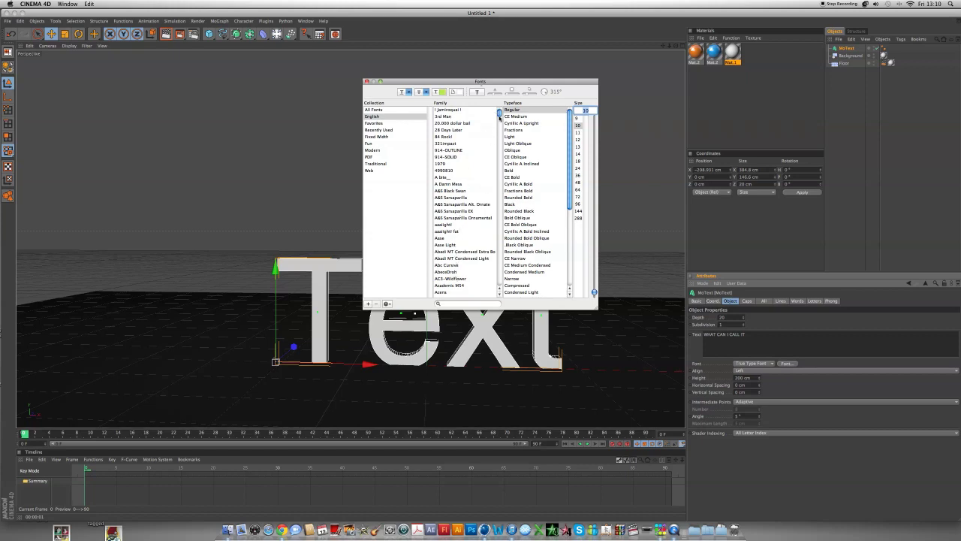
drag(500, 114, 499, 120)
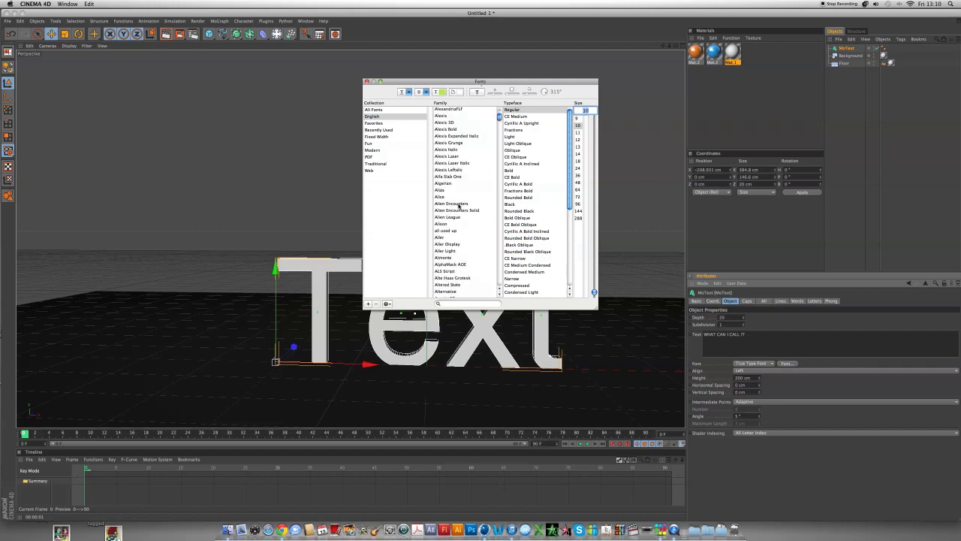
click(458, 204)
drag(390, 87, 393, 95)
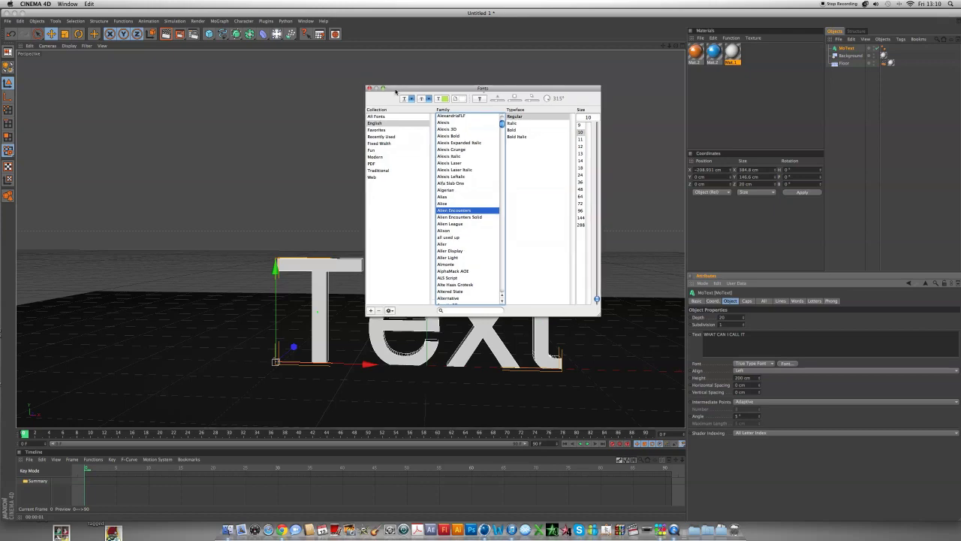
click(370, 88)
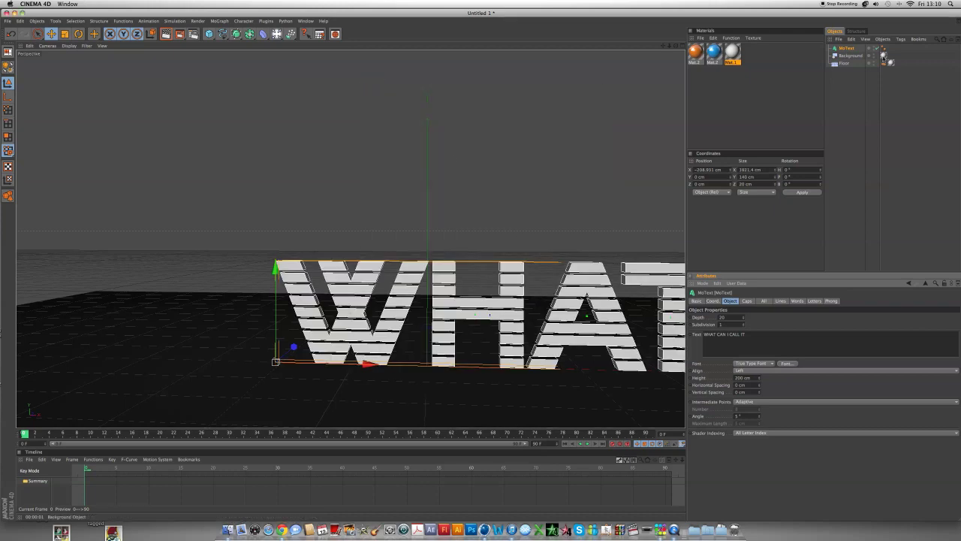
Step: Reduce the text height to 71 cm and move the text along X to about -403 cm
drag(759, 380, 768, 428)
drag(361, 366, 226, 368)
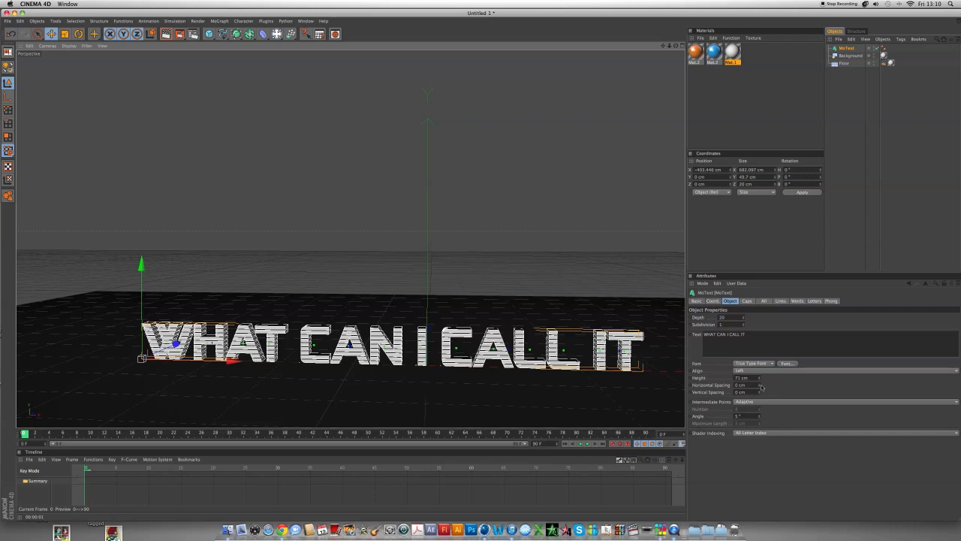
Step: Try a horizontal spacing of 10 cm, settle on -5 cm, and shift the text along X to about -343 cm
drag(759, 386, 758, 386)
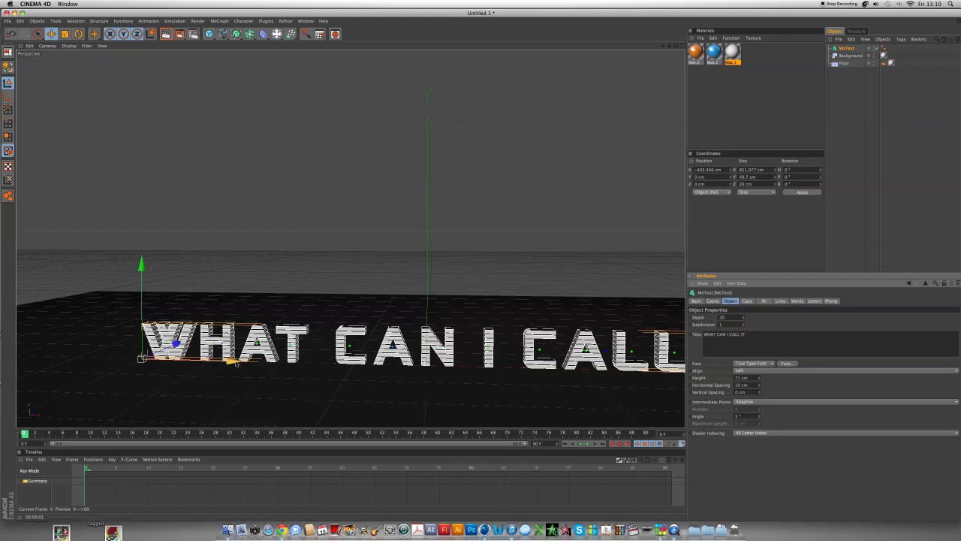
drag(235, 361, 224, 361)
alt+drag(464, 223, 446, 208)
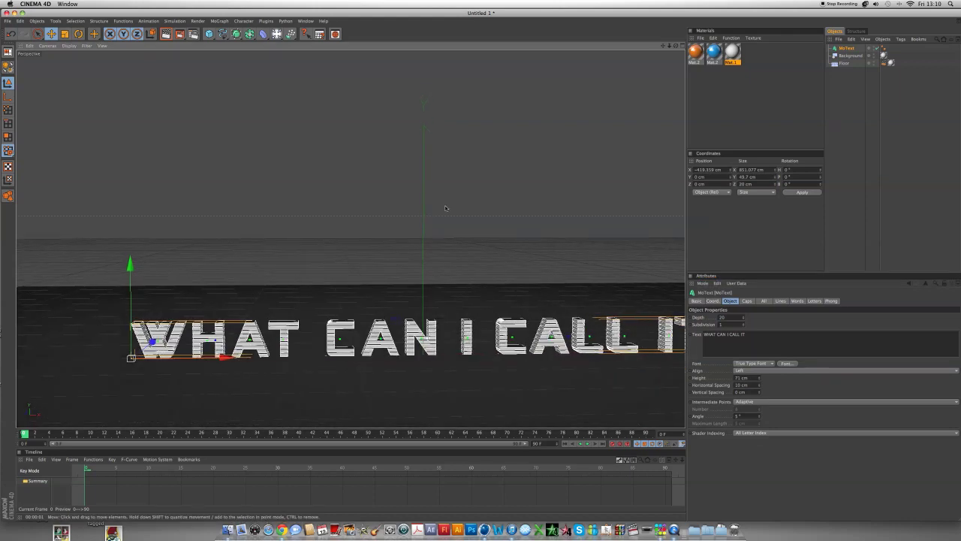
drag(759, 386, 759, 387)
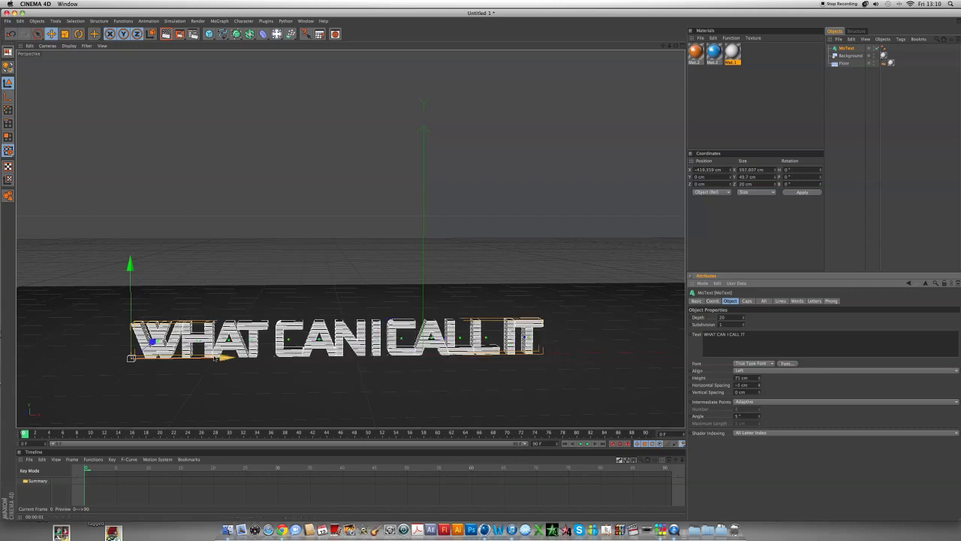
drag(224, 356, 278, 357)
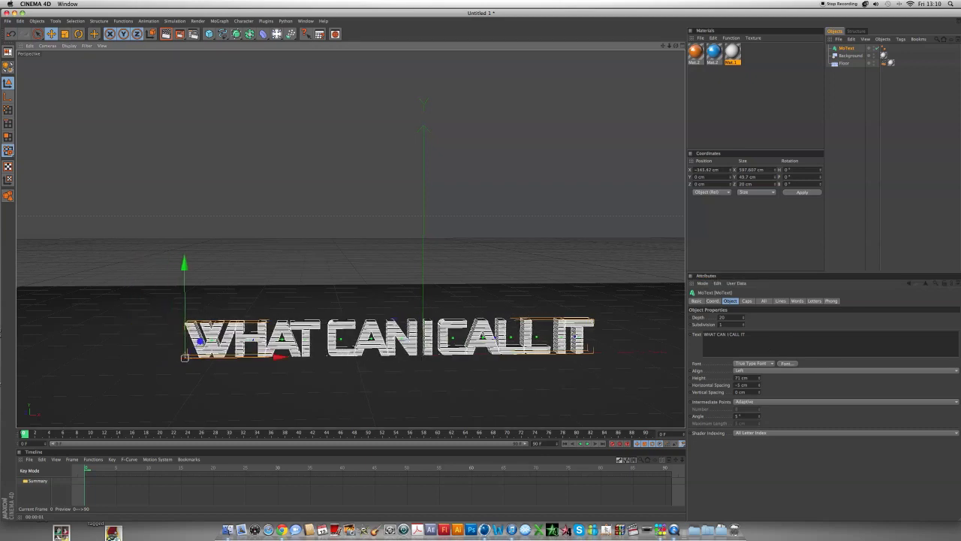
Step: Break the text into the two lines WHAT CAN and I CALL IT, raised above the floor with tightened vertical spacing
click(728, 334)
key(Return)
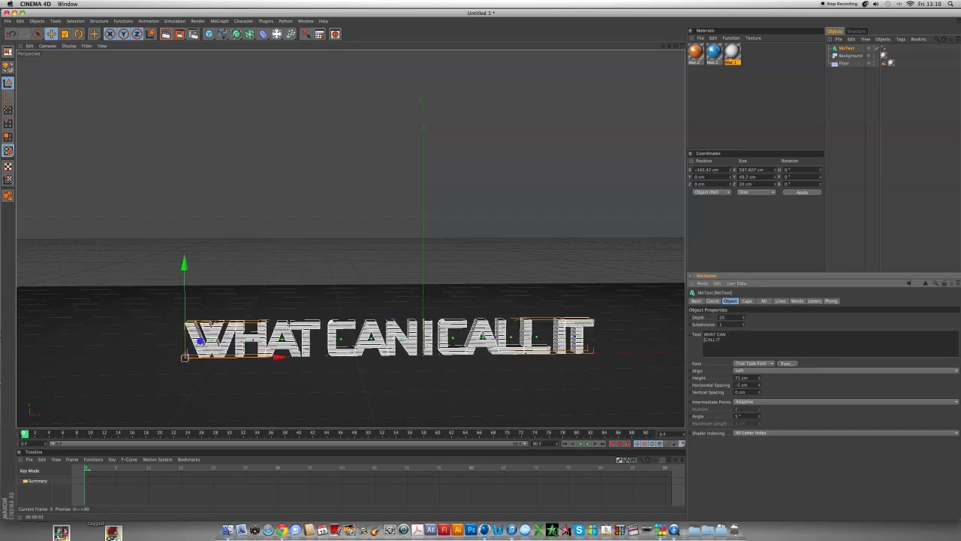
text(I)
click(849, 56)
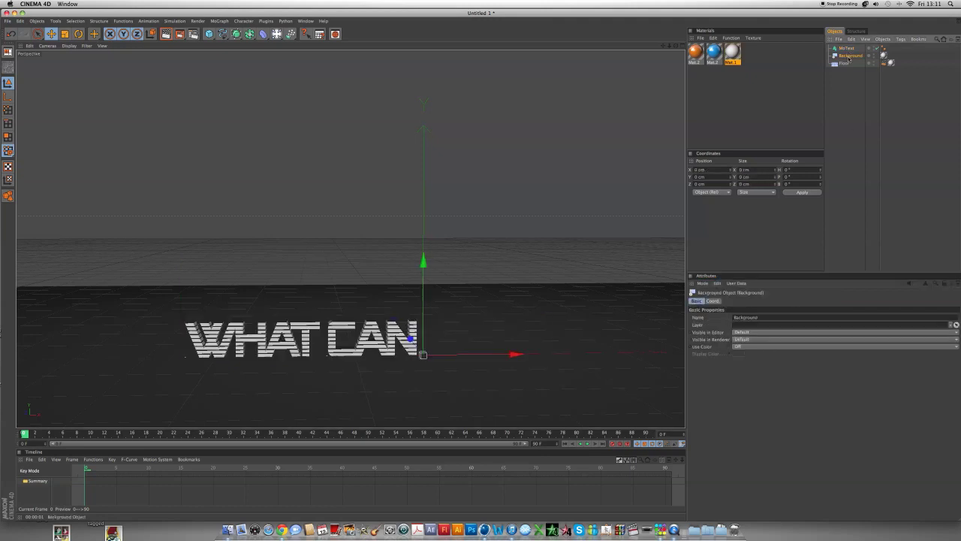
click(847, 48)
drag(184, 264, 184, 160)
drag(760, 391, 760, 408)
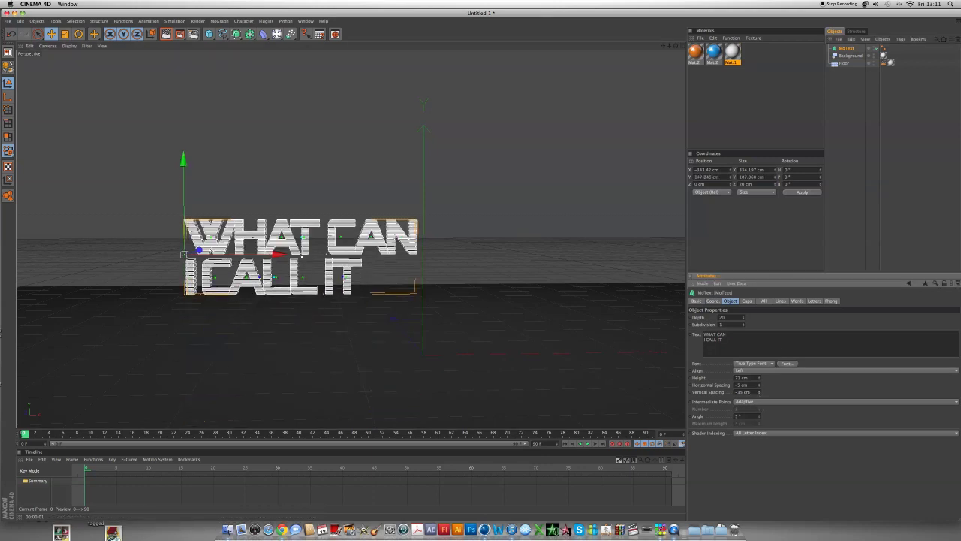
Step: Set the text alignment to Middle and move the text along X to about the world centre
click(756, 371)
click(757, 384)
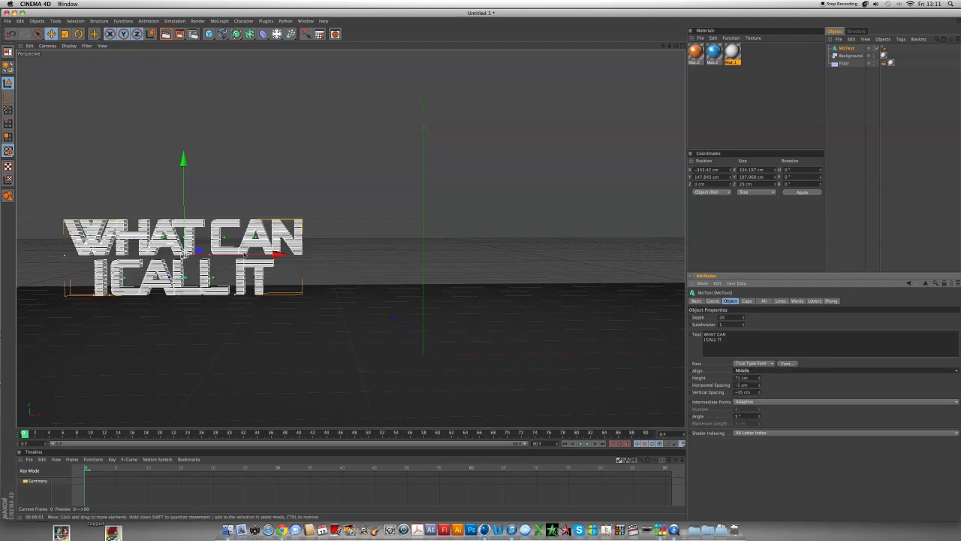
drag(275, 255, 516, 253)
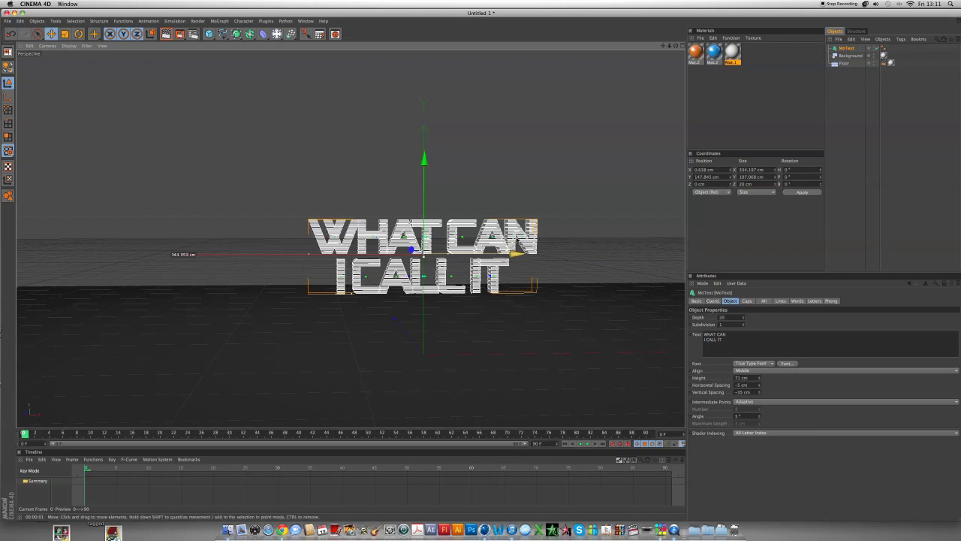
Step: Lower the text in the front view until its bottom edge rests on the floor
click(682, 46)
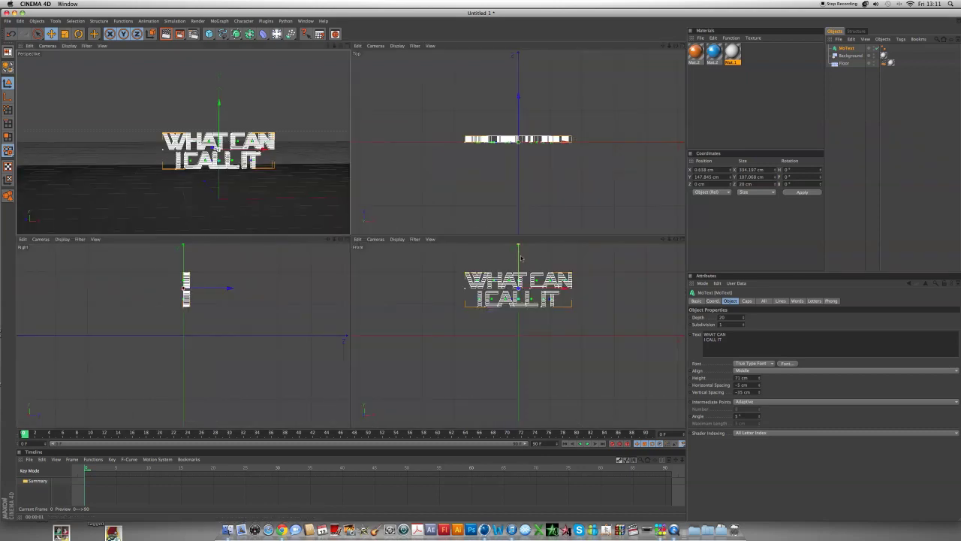
mouse_move(521, 259)
mouse_down()
mouse_move(526, 281)
mouse_move(518, 270)
mouse_up()
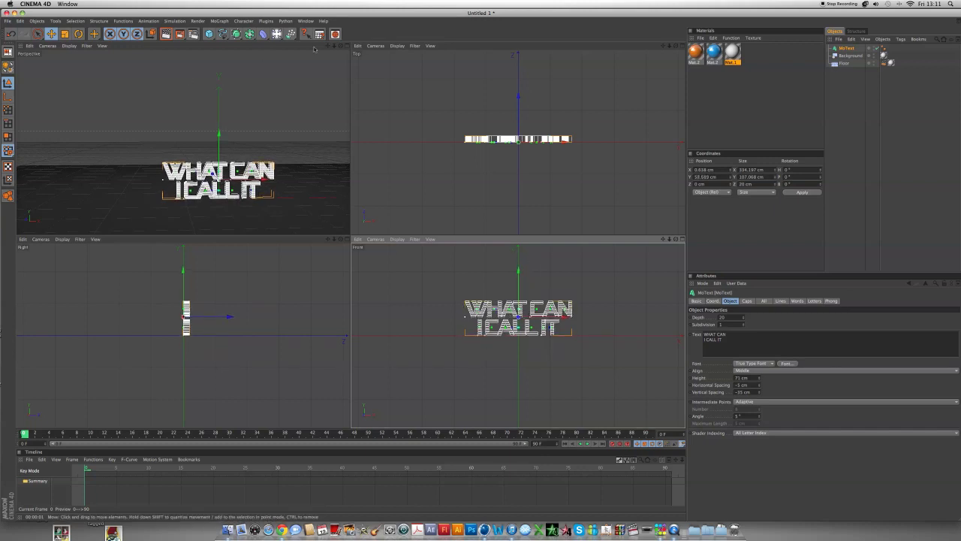
click(339, 47)
Step: Render the active view from an angle above the text to check how it stands on the white backdrop
alt+drag(462, 242, 409, 239)
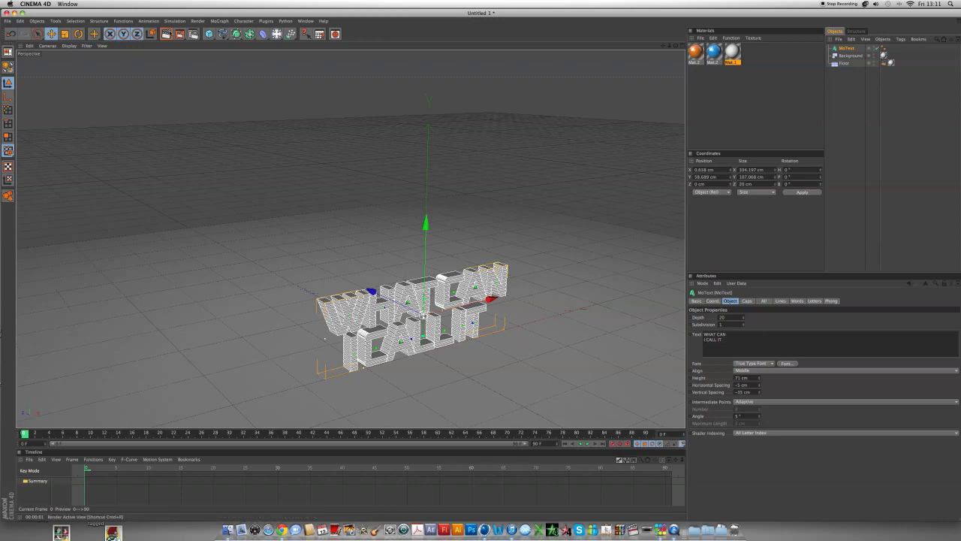
click(166, 33)
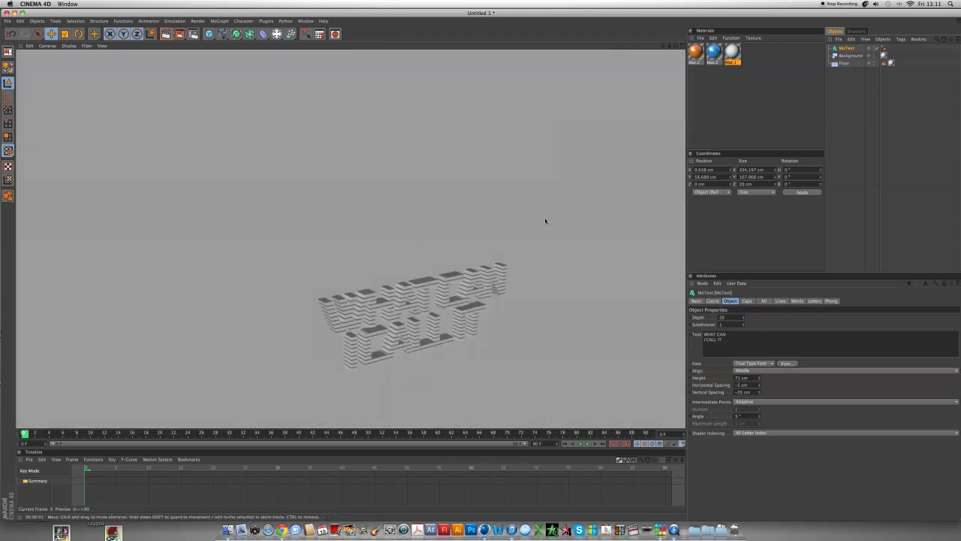
click(556, 217)
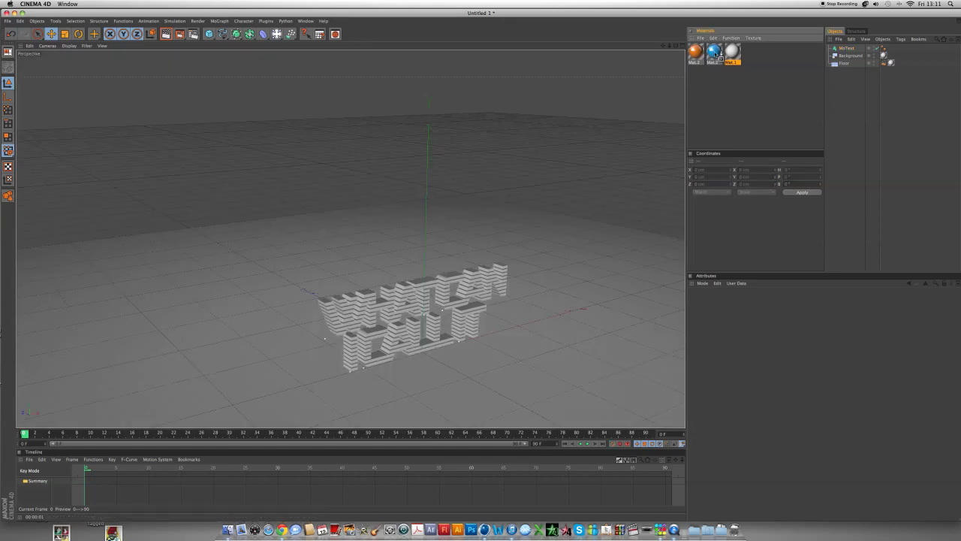
Step: Apply the glossy blue material to the MoText object and test it with a render of the active view
drag(720, 58, 847, 49)
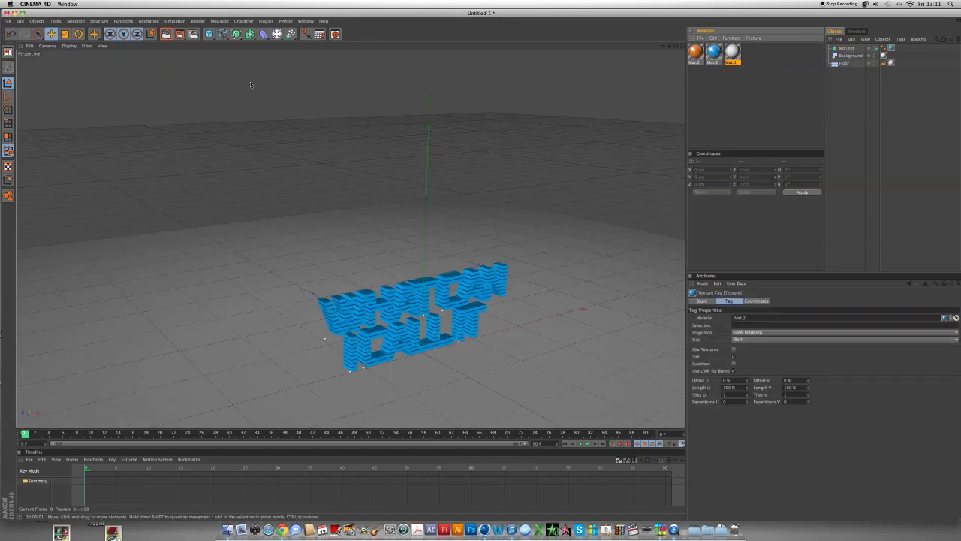
click(166, 34)
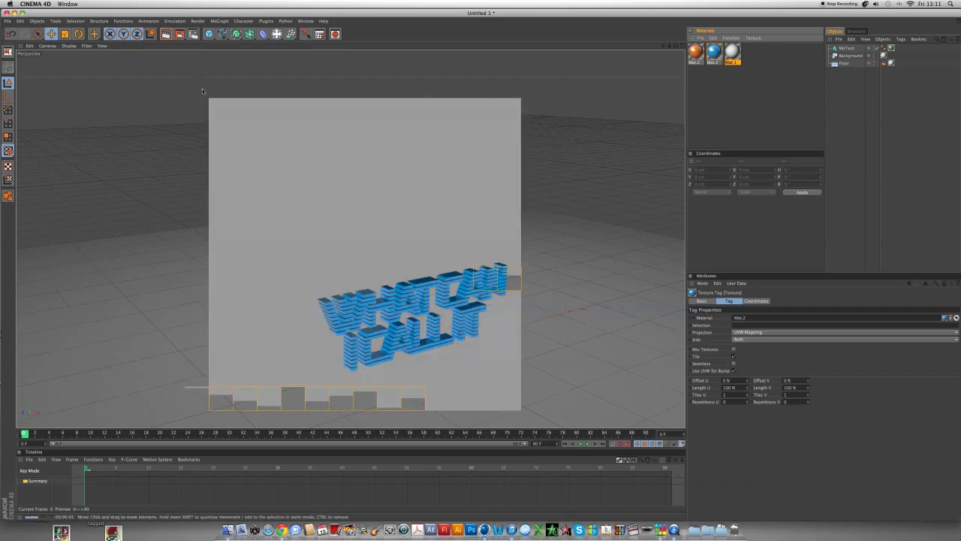
click(256, 191)
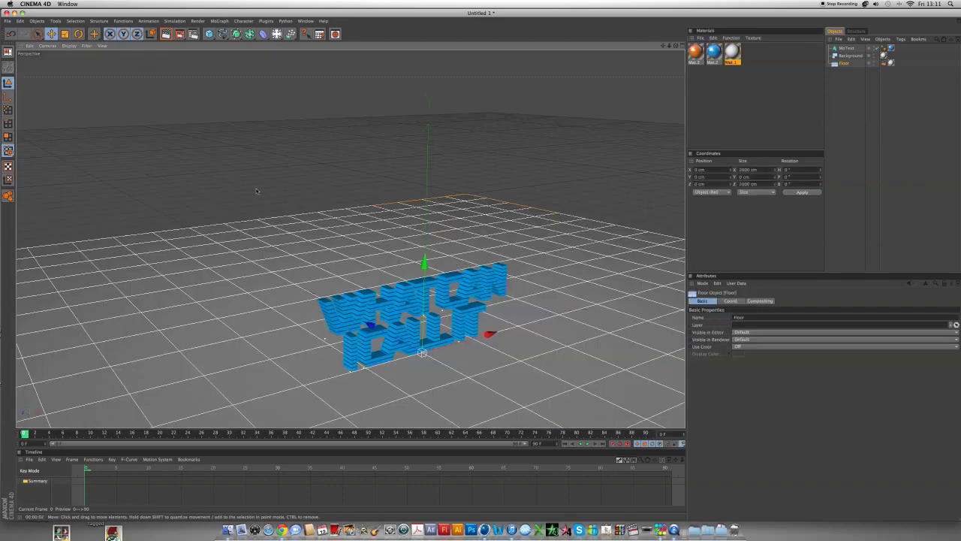
Step: Enable Enhanced OpenGL display in the perspective view and render a close-up of the blue text
alt+right_drag(389, 184, 433, 266)
alt+middle_drag(433, 266, 413, 169)
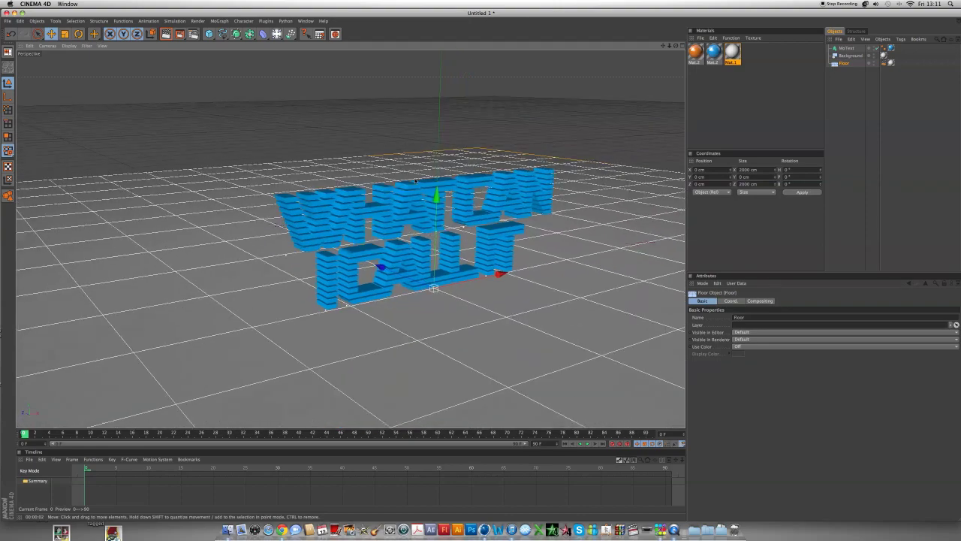
alt+right_drag(413, 169, 504, 178)
alt+middle_drag(505, 177, 505, 151)
alt+right_drag(504, 151, 397, 151)
alt+drag(397, 151, 421, 142)
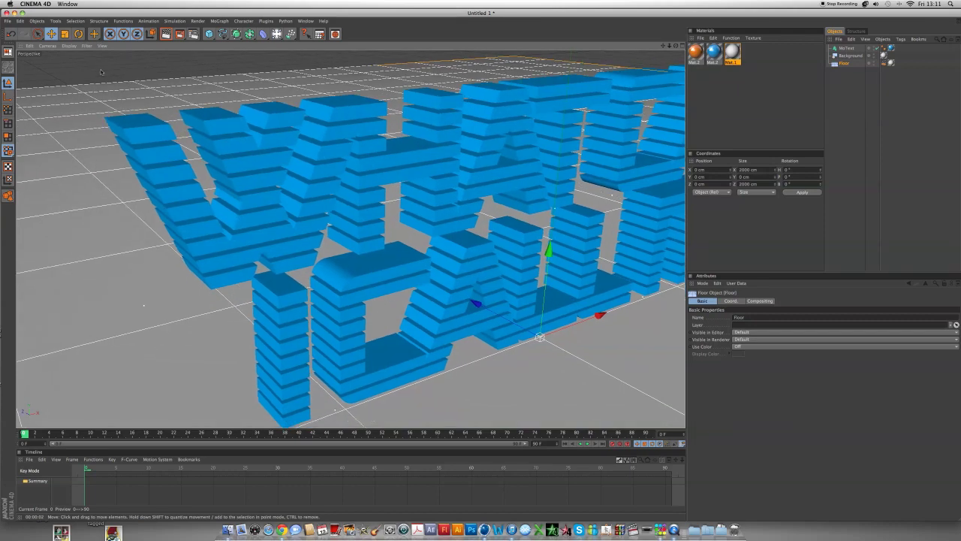
click(50, 46)
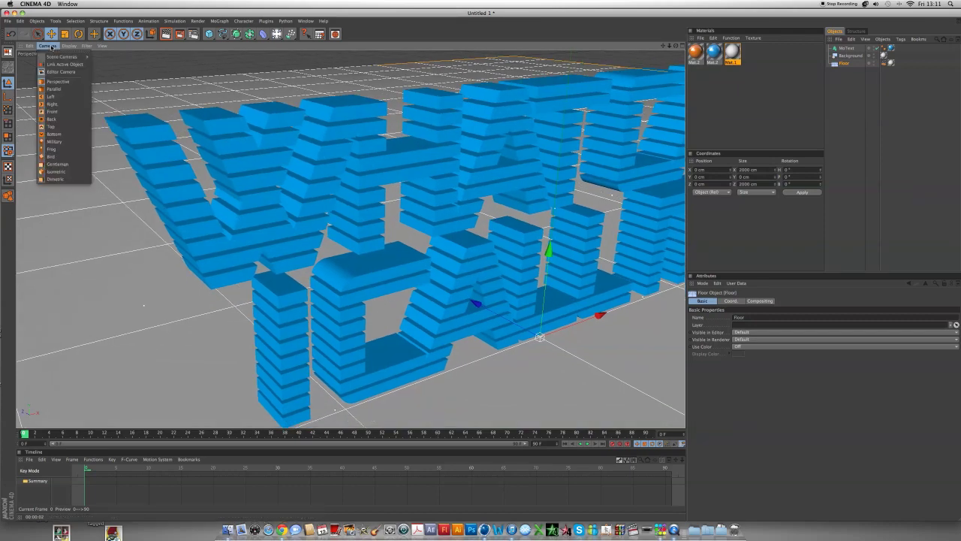
mouse_move(72, 47)
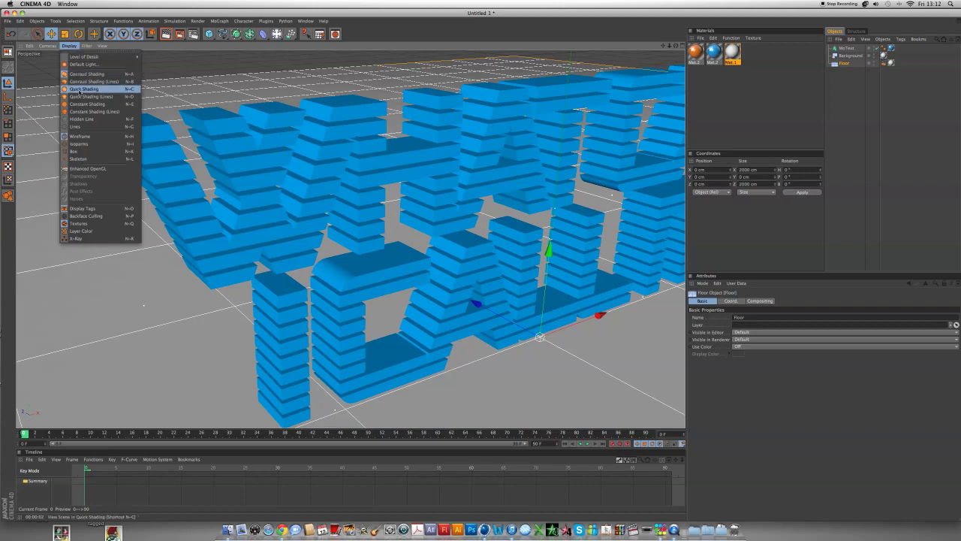
click(101, 168)
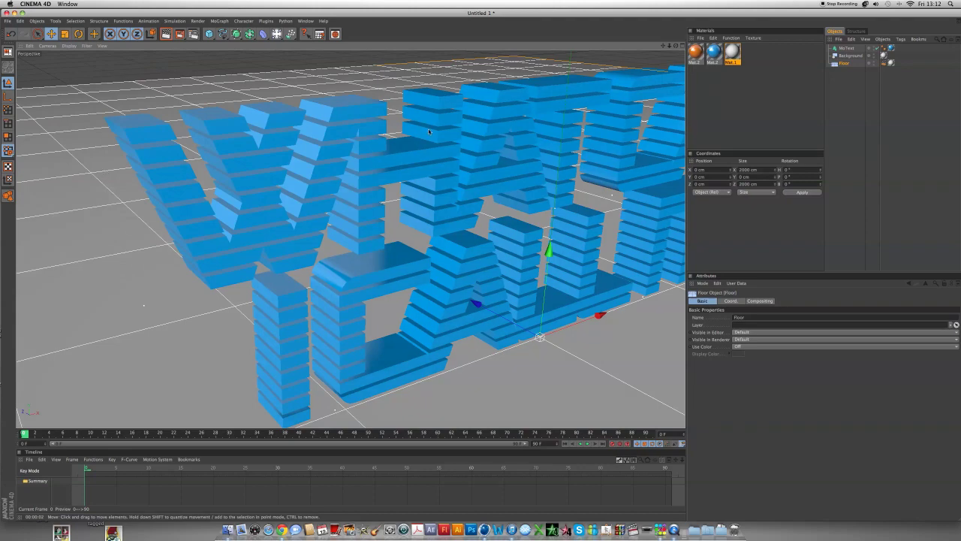
click(166, 34)
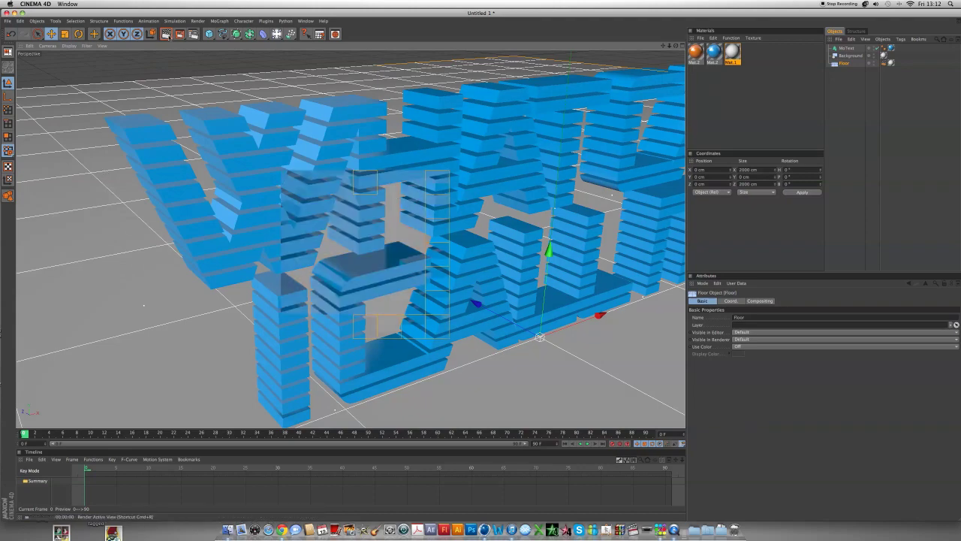